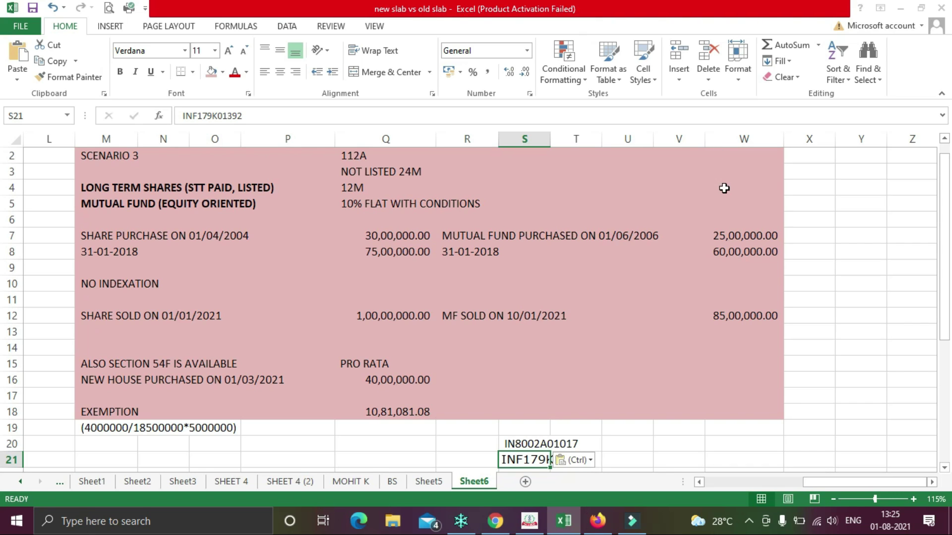
- Review the Scenario 3 notes on section 112A, the holding periods, flat tax rate and section 54F exemption
scroll(704, 279, "up", 1)
key("ctrl+v")
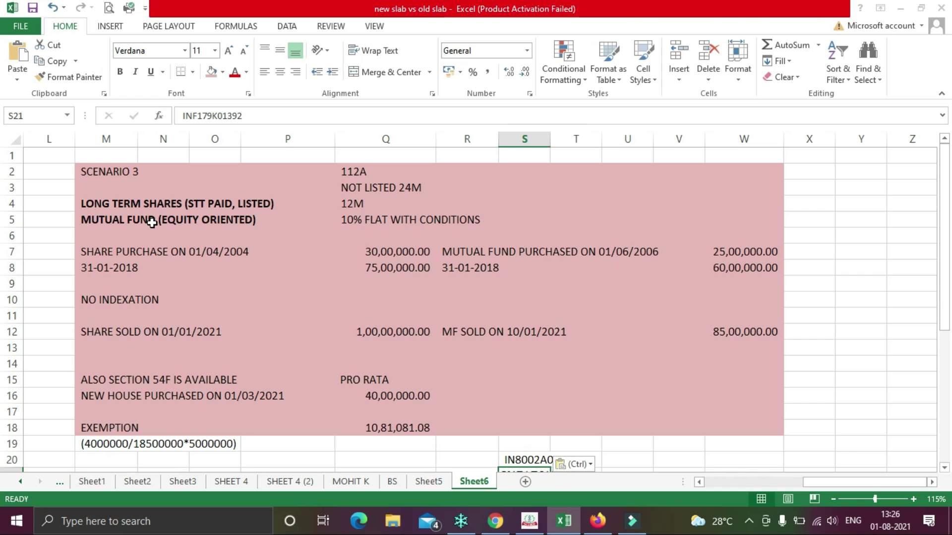
left_click(339, 171)
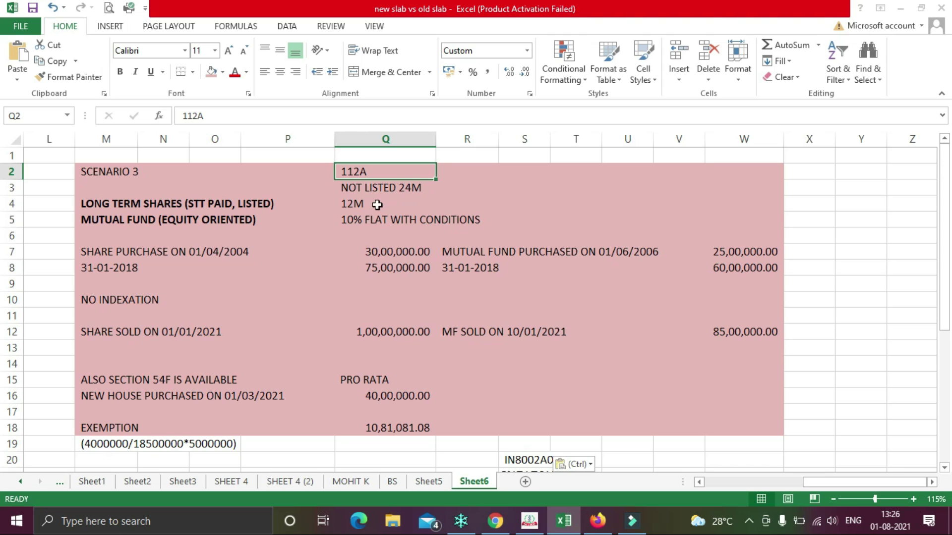
left_click(356, 205)
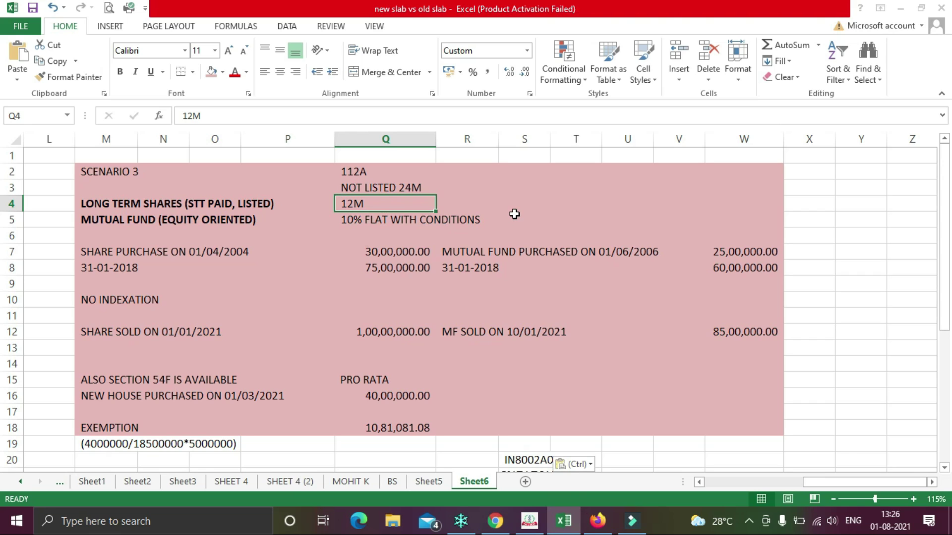
left_click(399, 186)
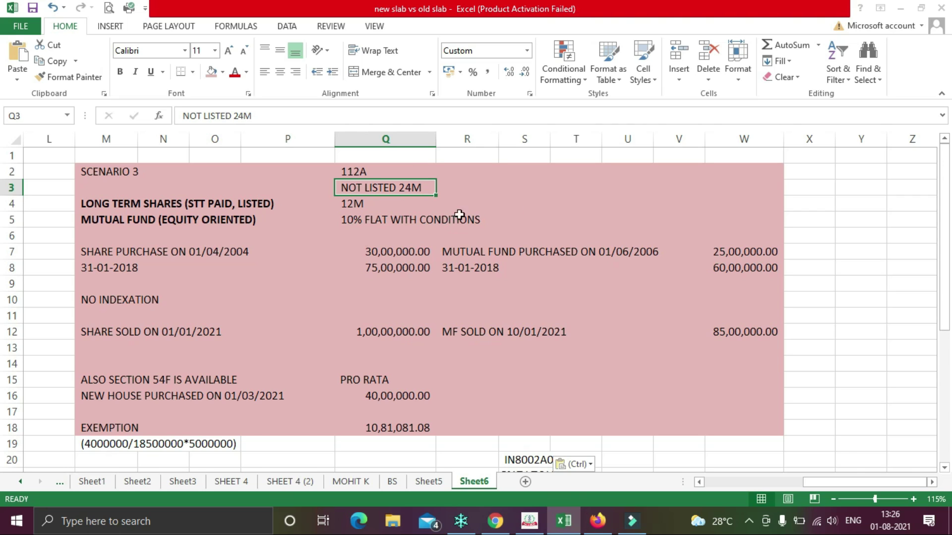
left_click(363, 221)
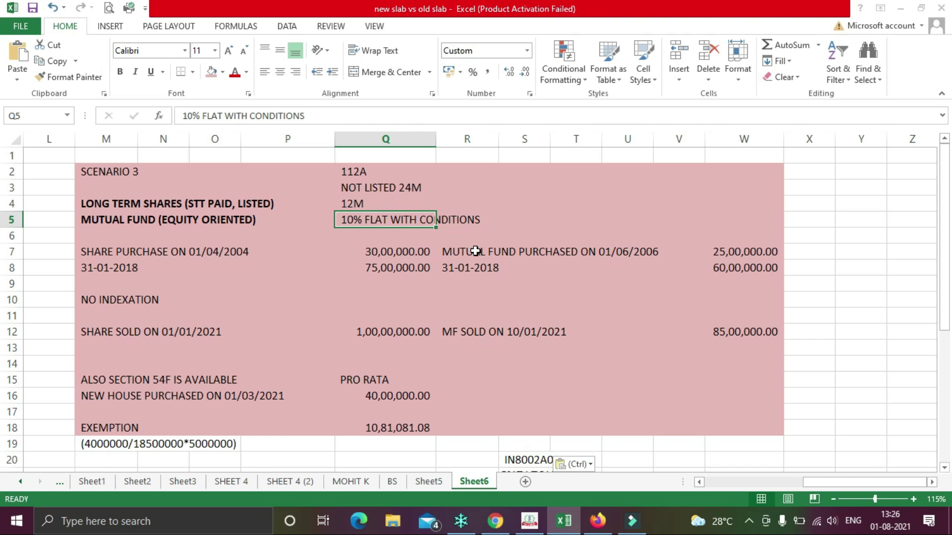
left_click(95, 382)
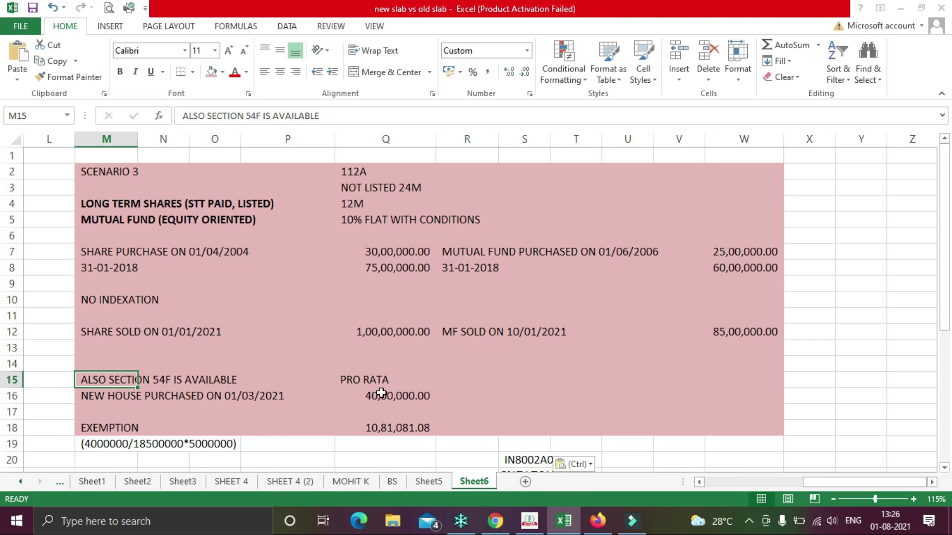
left_click(380, 428)
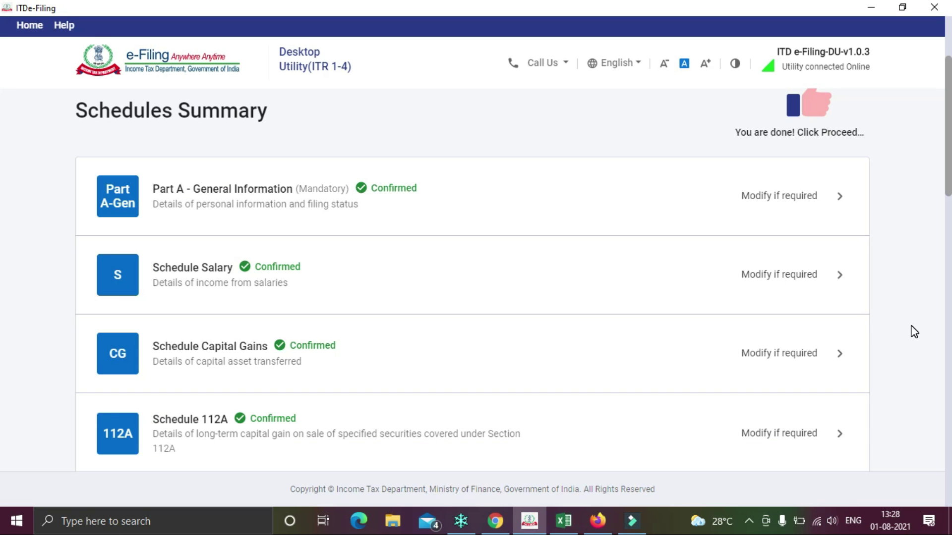
- Open Schedule Capital Gains from the schedules summary in the ITDe-Filing utility for modification
scroll(253, 134, "up", 2)
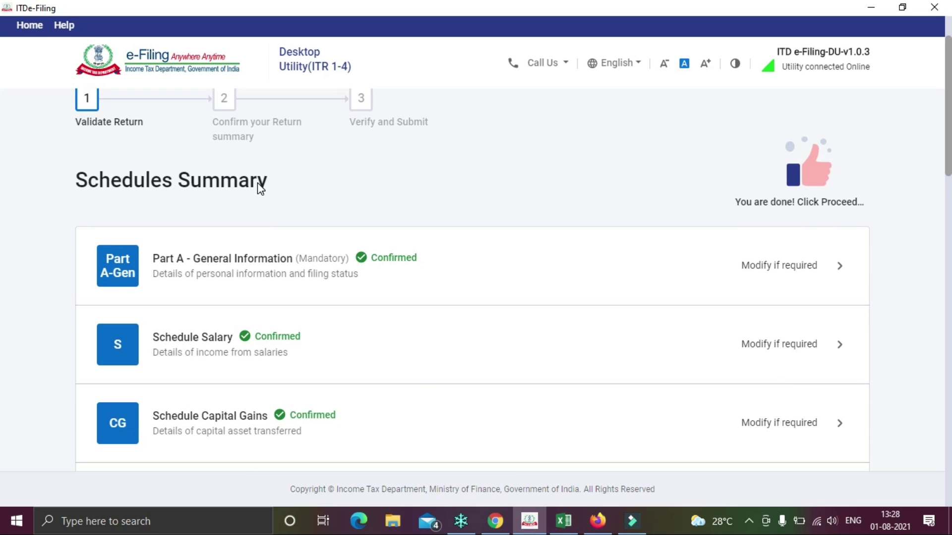
scroll(333, 195, "down", 2)
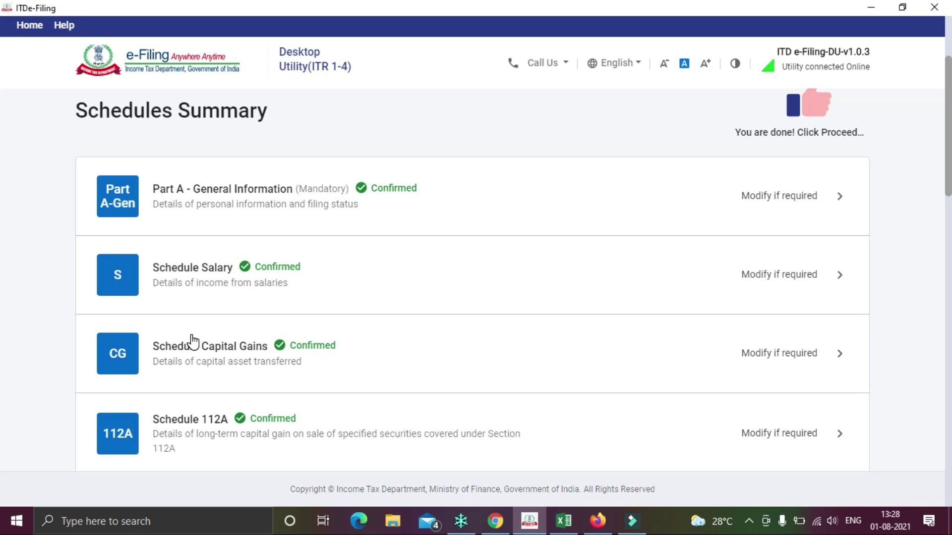
left_click(782, 356)
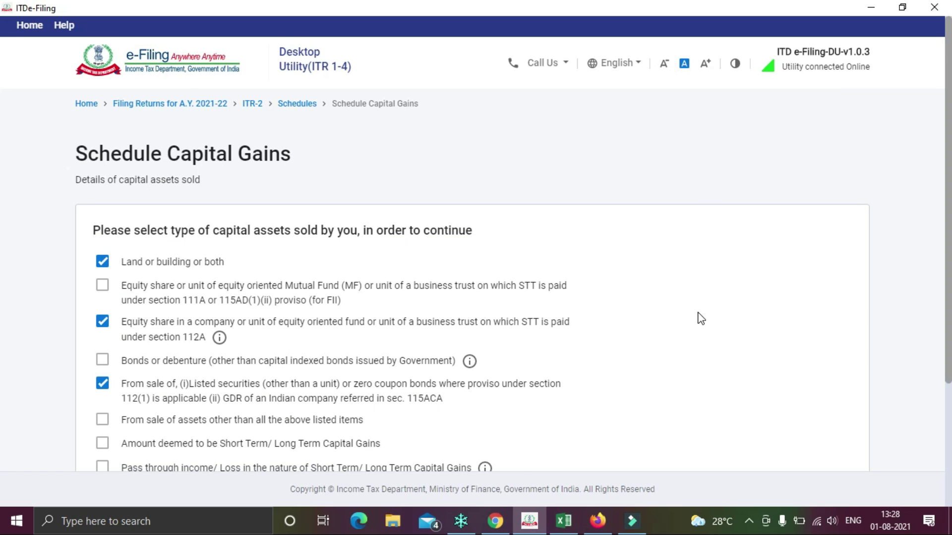
- Deselect land or building and listed securities under section 112(1), keeping only section 112A equity shares, and continue
scroll(698, 319, "down", 2)
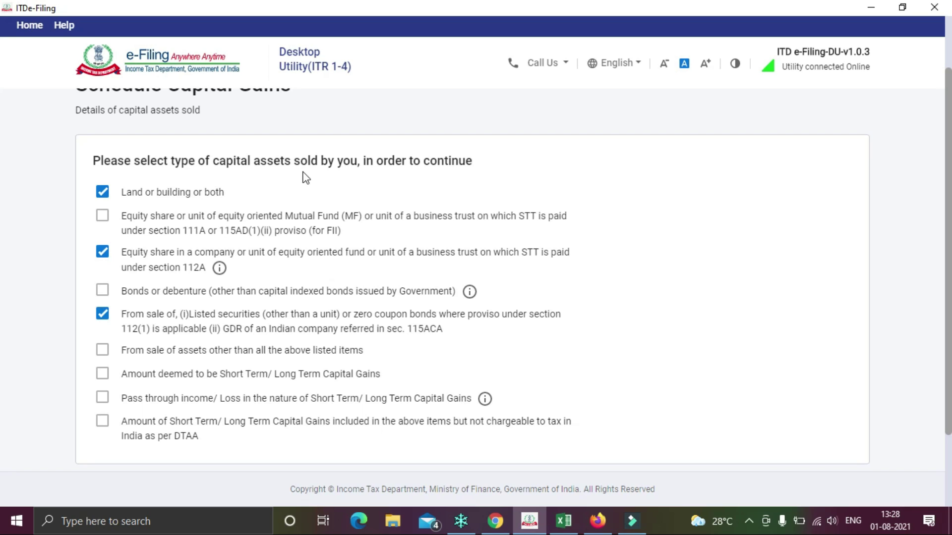
left_click(104, 200)
left_click(104, 316)
scroll(641, 293, "down", 2)
left_click(825, 410)
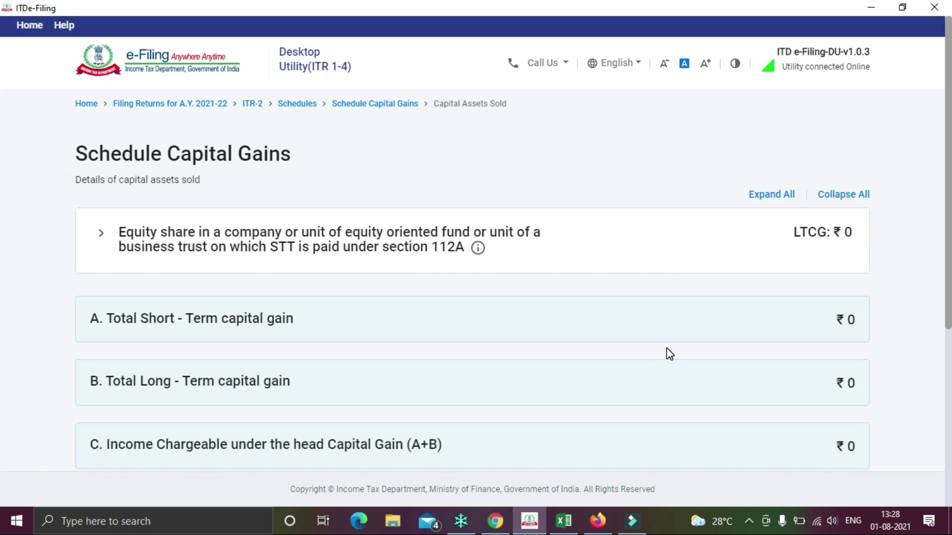
- Start adding details for the section 112A equity share sale and open Schedule 112A from there
left_click(162, 244)
left_click(161, 247)
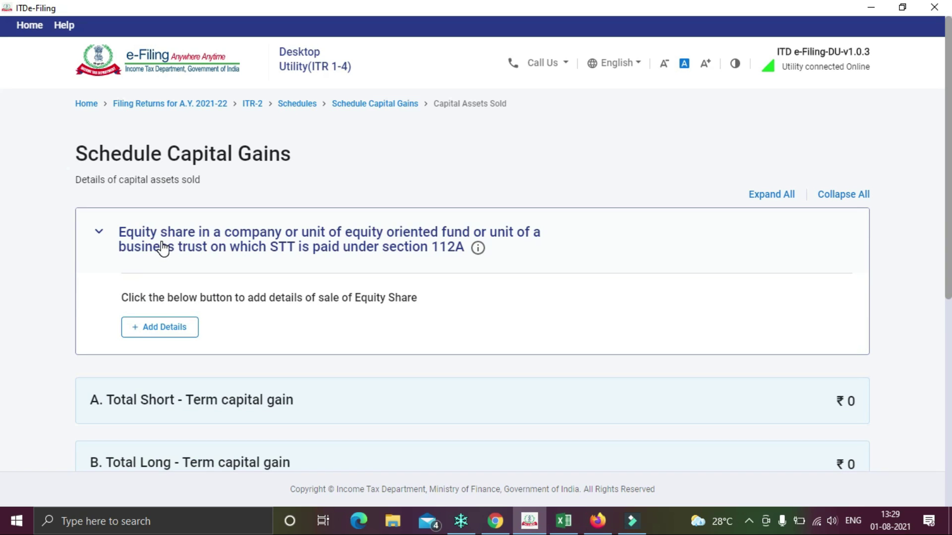
left_click(162, 331)
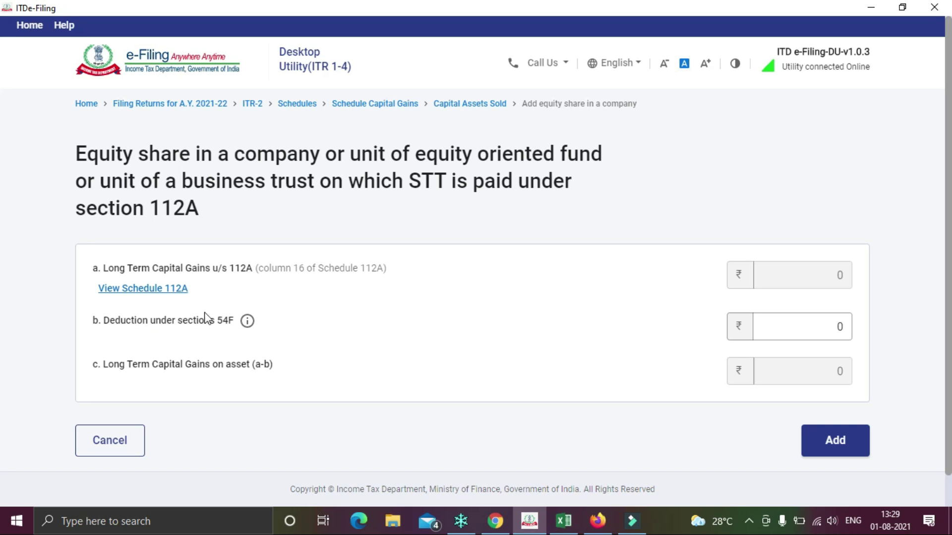
left_click(148, 290)
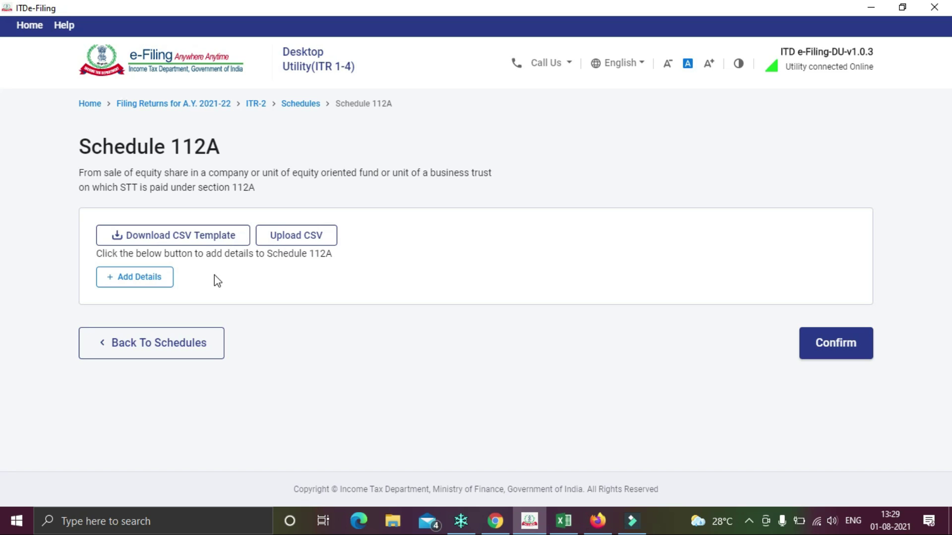
- Add a share/unit entry to Schedule 112A, acquired on or before 31st January, 2018
left_click(141, 278)
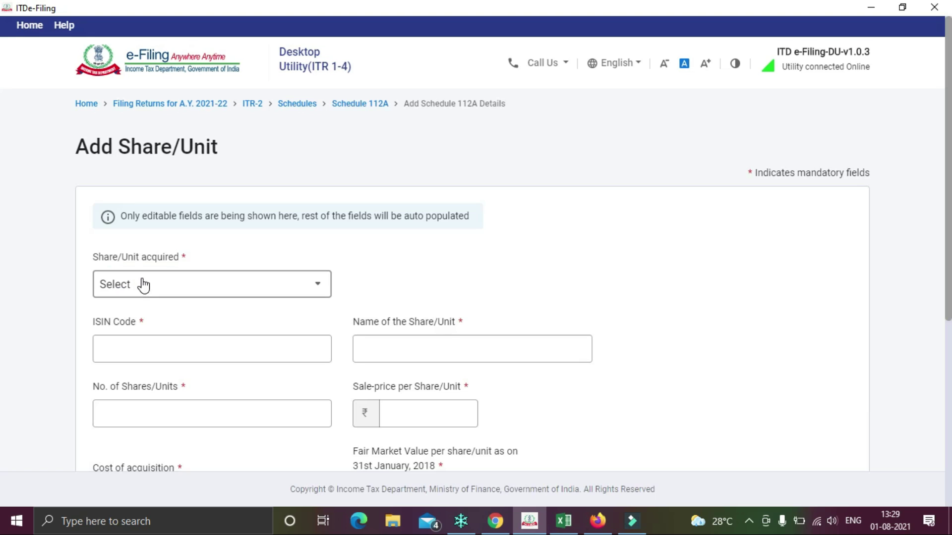
scroll(602, 299, "down", 1)
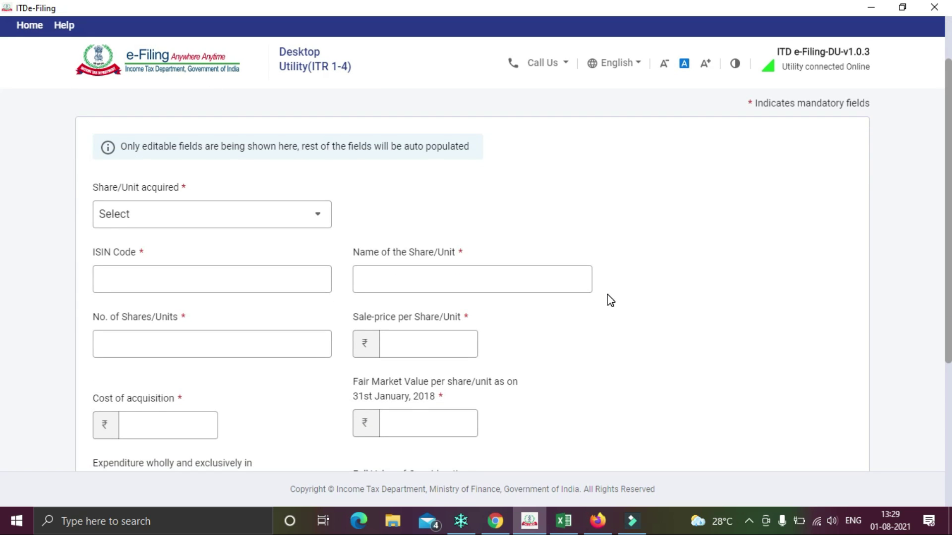
left_click(328, 219)
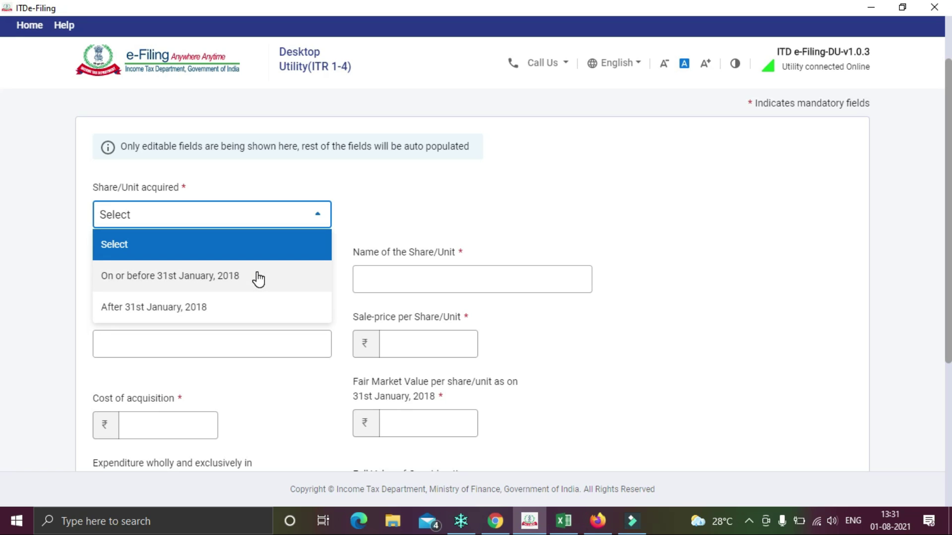
left_click(226, 277)
- Copy ISIN code IN8002A01017 from cell S20 of the Excel sheet into the entry and name the share RELIANCE
left_click(163, 277)
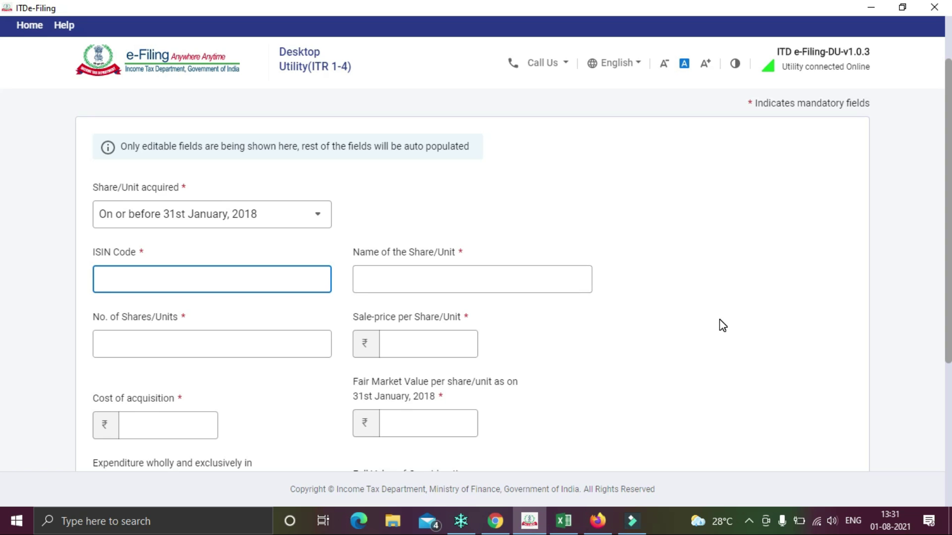
key("alt+Tab")
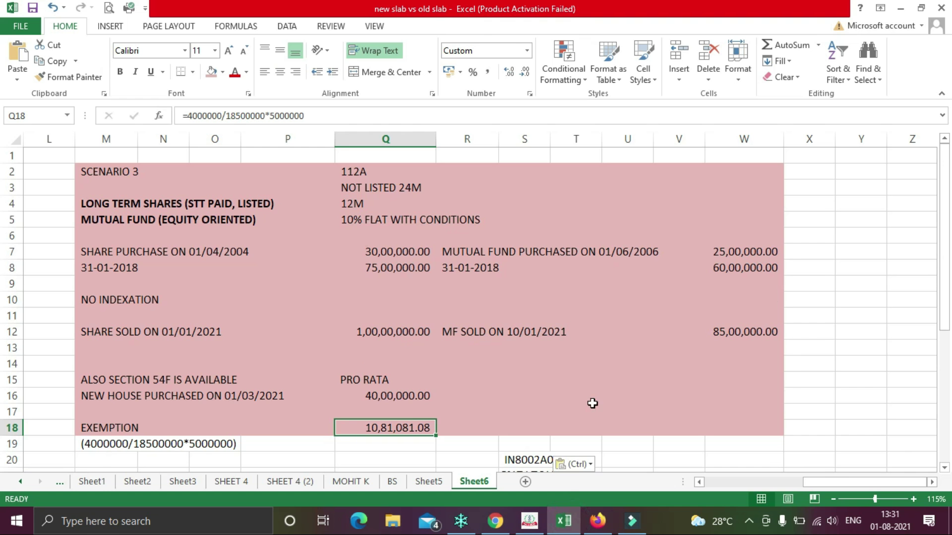
scroll(592, 403, "down", 1)
left_click(540, 411)
key("F2")
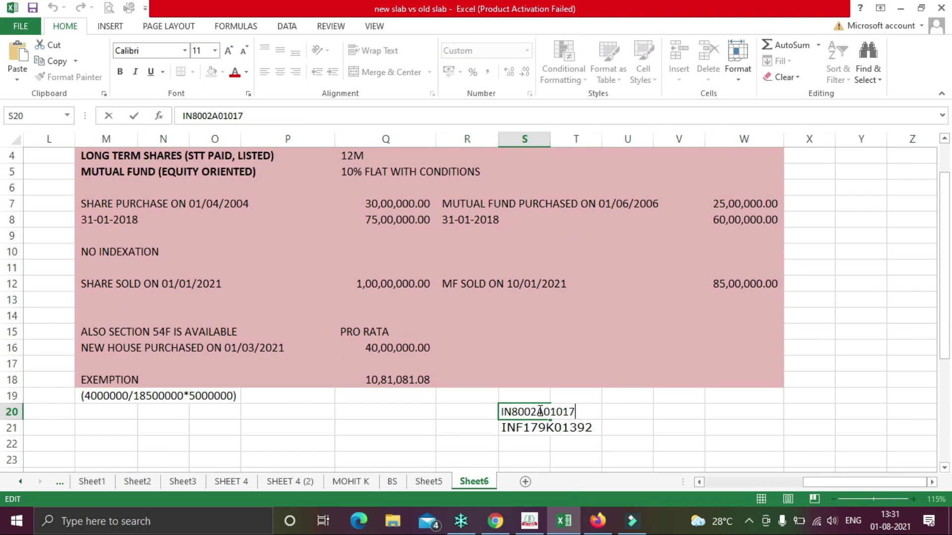
key("shift+Home")
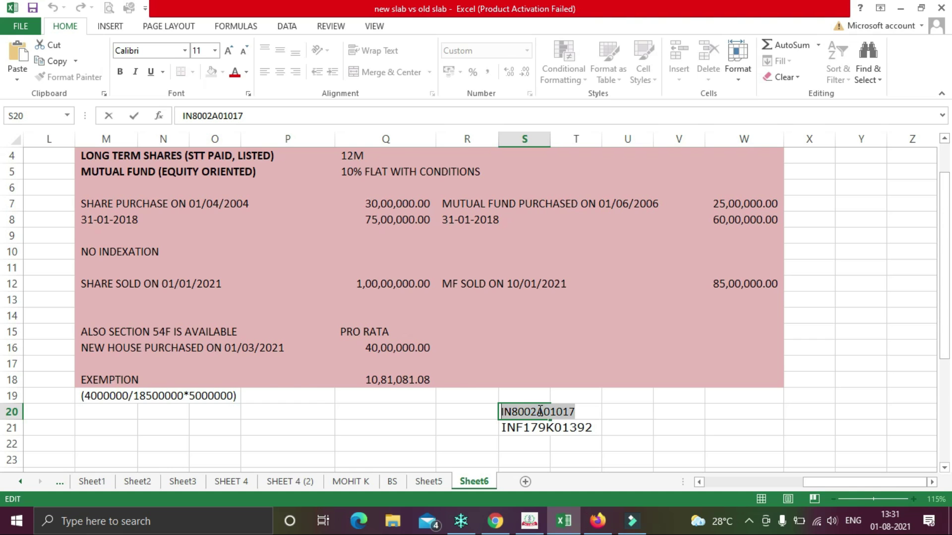
key("ctrl+c")
key("alt+Tab")
key("ctrl+v")
left_click(548, 278)
type("RELIANCE")
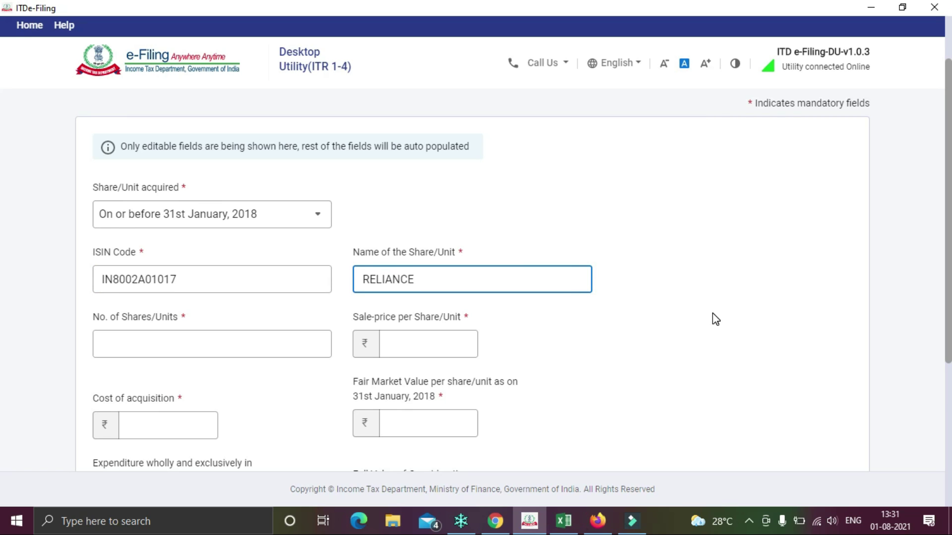
- Check the scenario in Excel and set the entry's number of shares/units to 3,000
scroll(694, 319, "down", 1)
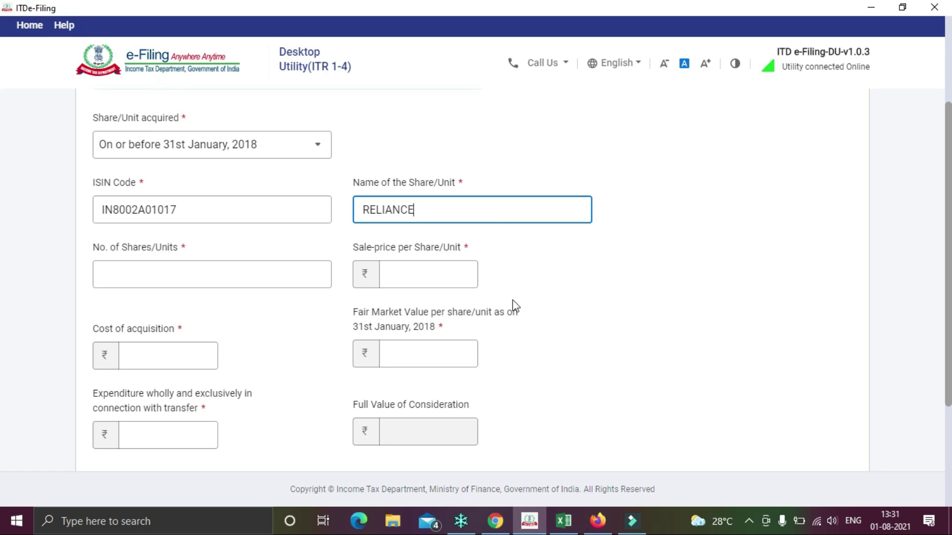
left_click(190, 273)
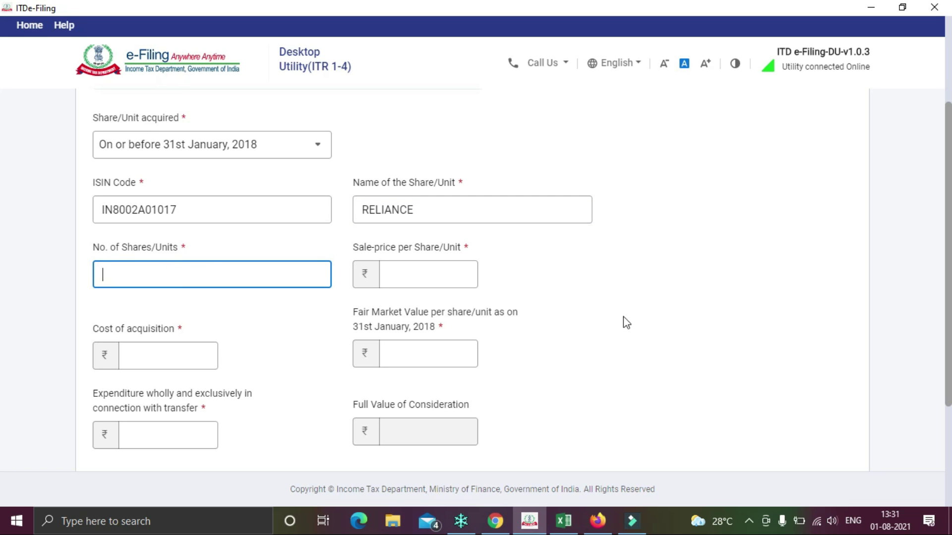
key("alt+Tab")
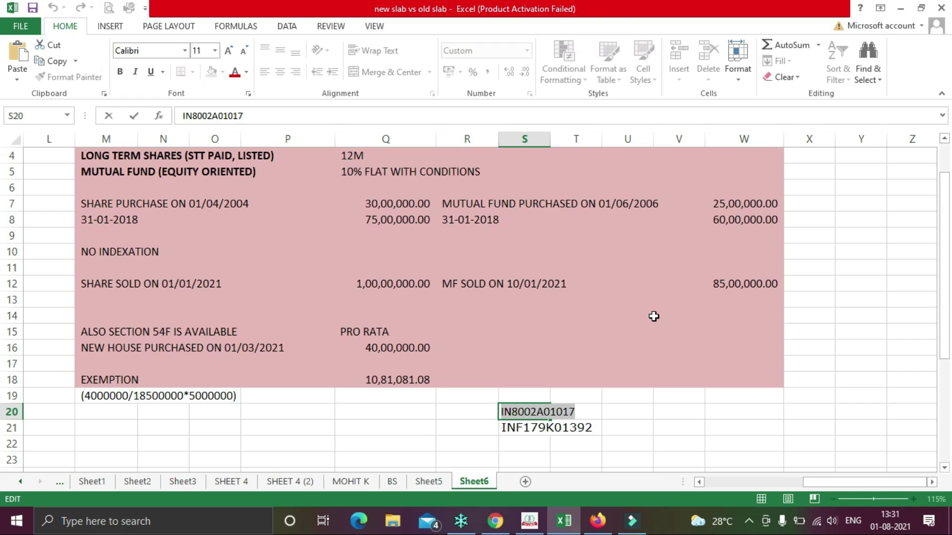
key("alt+Tab")
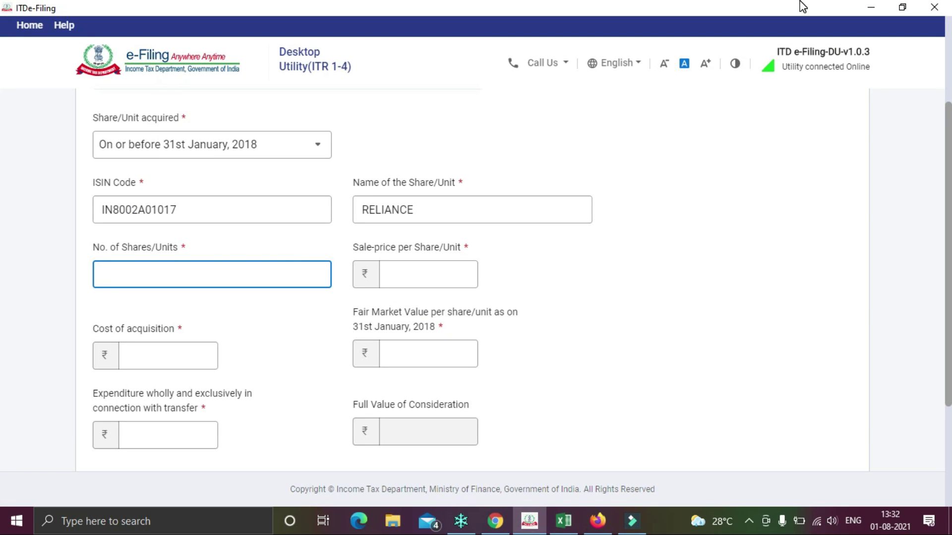
type("3000")
key("Tab")
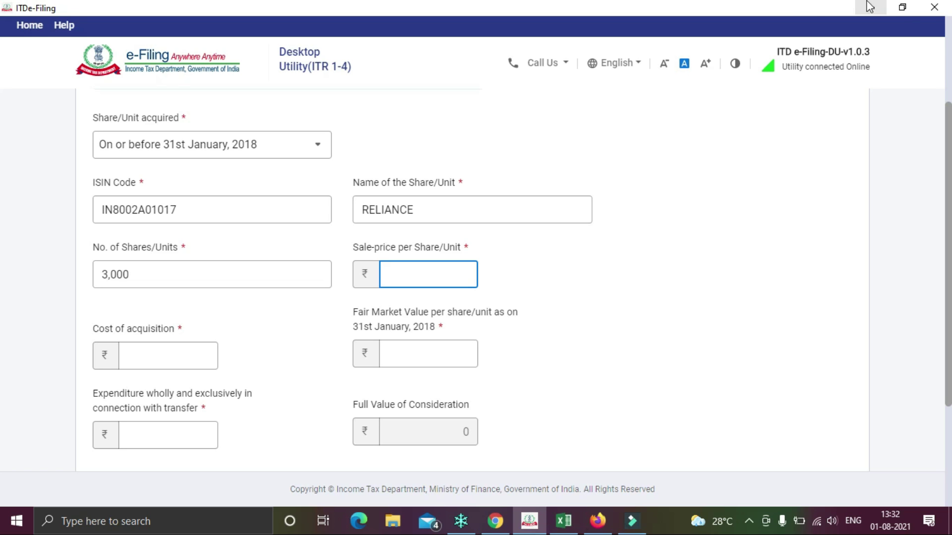
- Check the share's sale value in Excel and set the sale price per share/unit to 3333.33
key("alt+Tab")
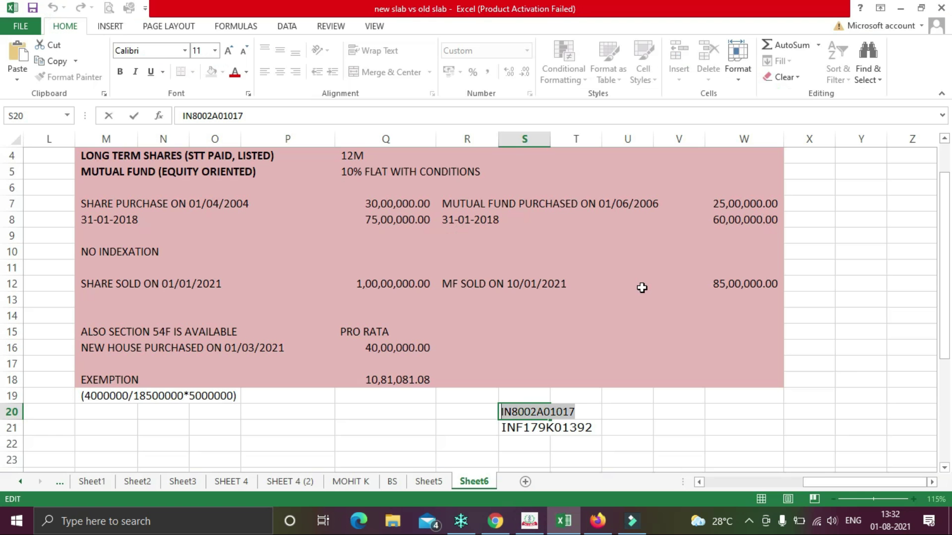
left_click(415, 283)
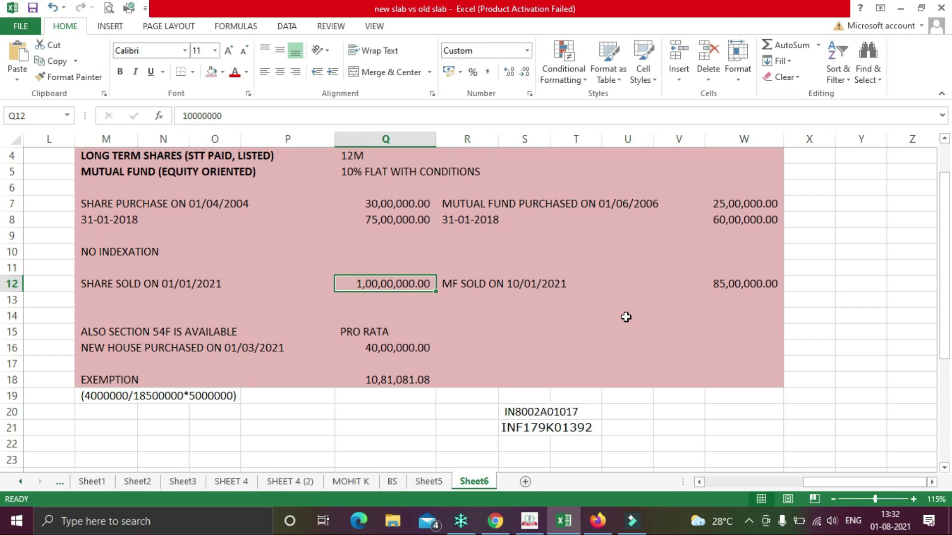
key("alt+Tab")
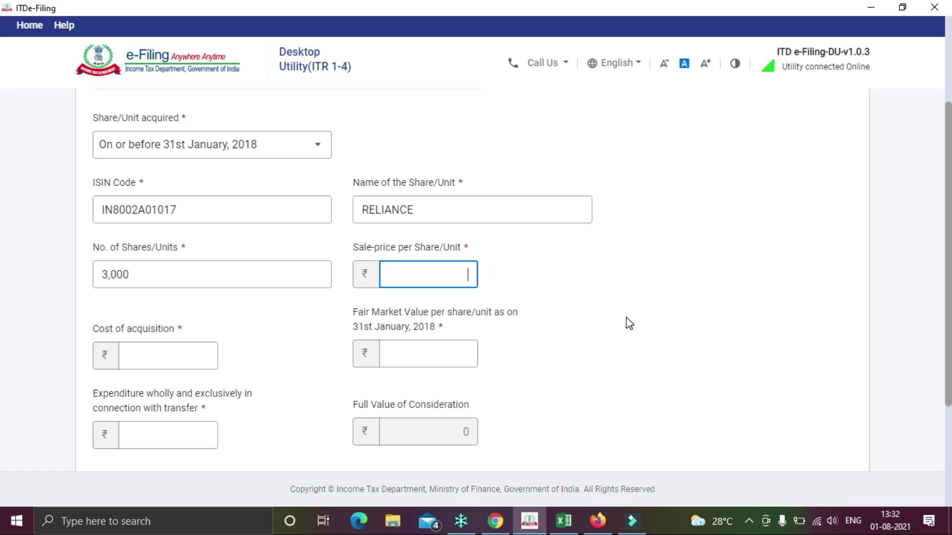
type("3333.33")
- Check the share's purchase amount in Excel and set the cost of acquisition to 30,00,000
left_click(174, 357)
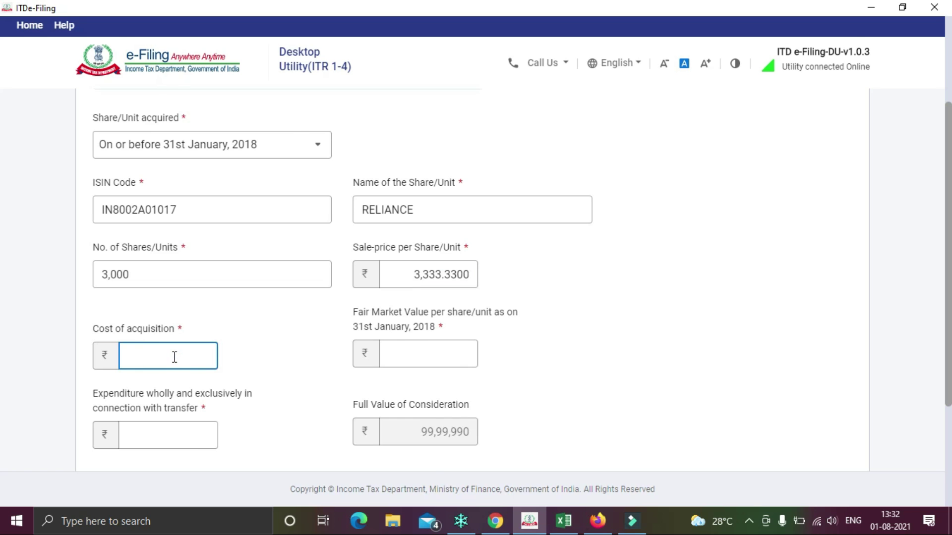
key("alt+Tab")
key("alt+Tab")
type("300")
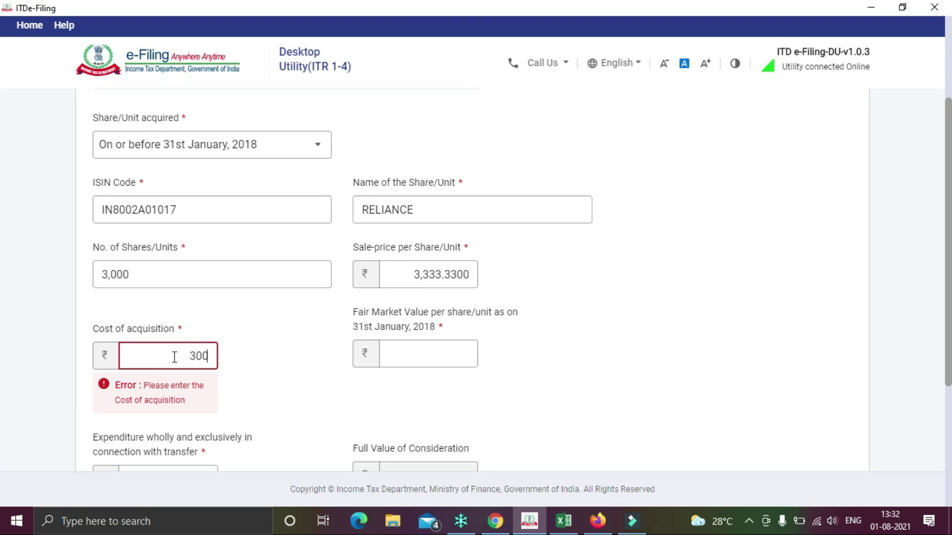
type("0000")
left_click(646, 348)
- Check the 31-01-2018 value in Excel, set the fair market value per share to 2,500 and the sale price to 3,333.3333
left_click(424, 342)
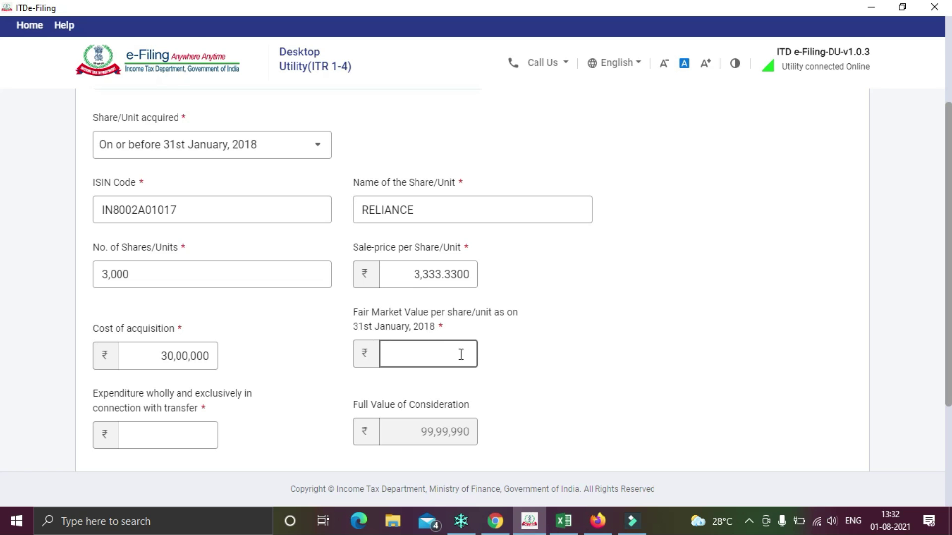
key("alt+Tab")
left_click(400, 220)
key("alt+Tab")
key("alt+Tab")
key("alt+Tab")
left_click(455, 354)
type("25000")
key("BackSpace")
scroll(573, 379, "down", 2)
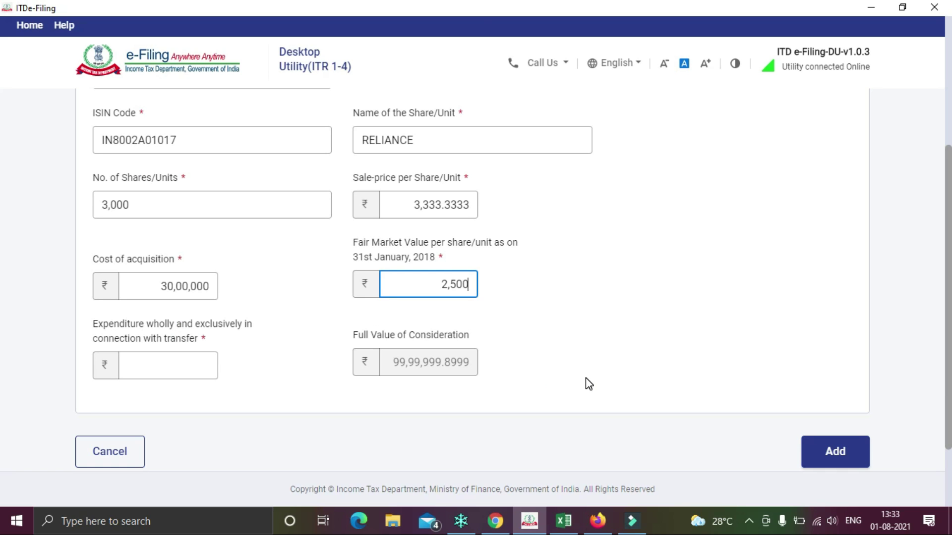
- Add the RELIANCE entry with transfer expenditure 0 and check its calculated balance in Schedule 112A
left_click(189, 366)
type("0")
scroll(602, 369, "down", 2)
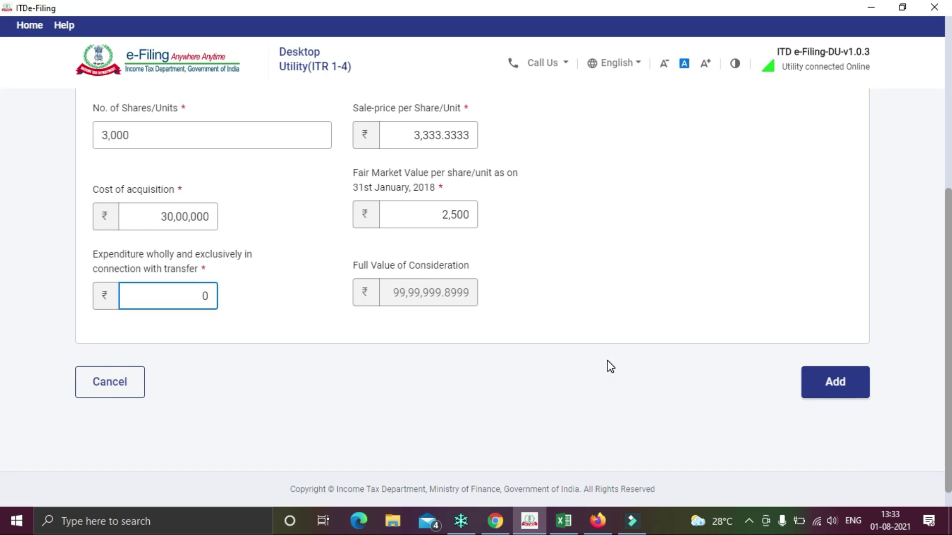
left_click(825, 388)
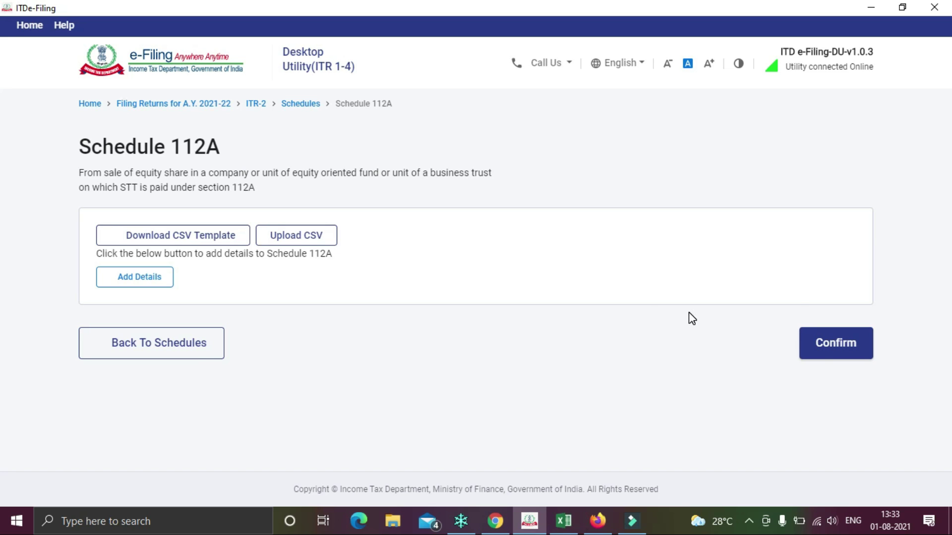
scroll(692, 319, "down", 2)
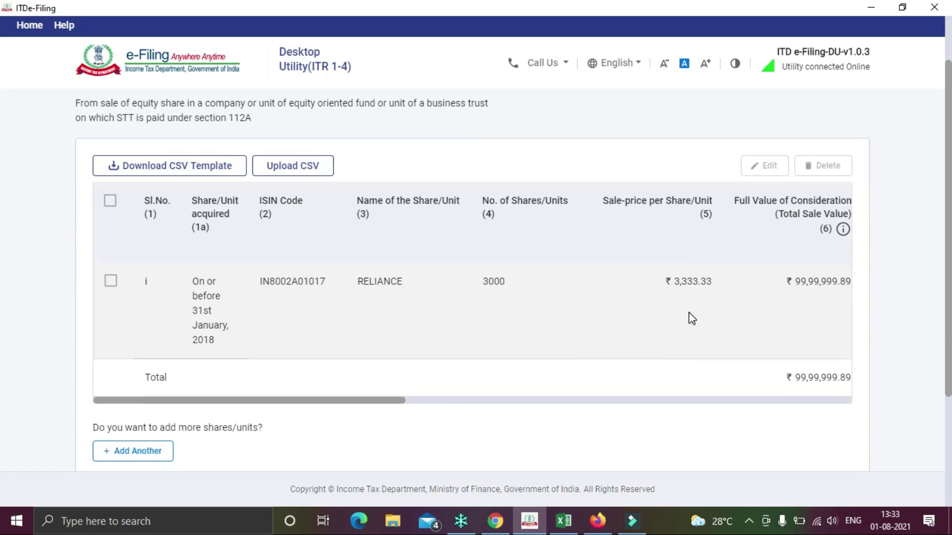
left_click_drag(339, 401, 828, 408)
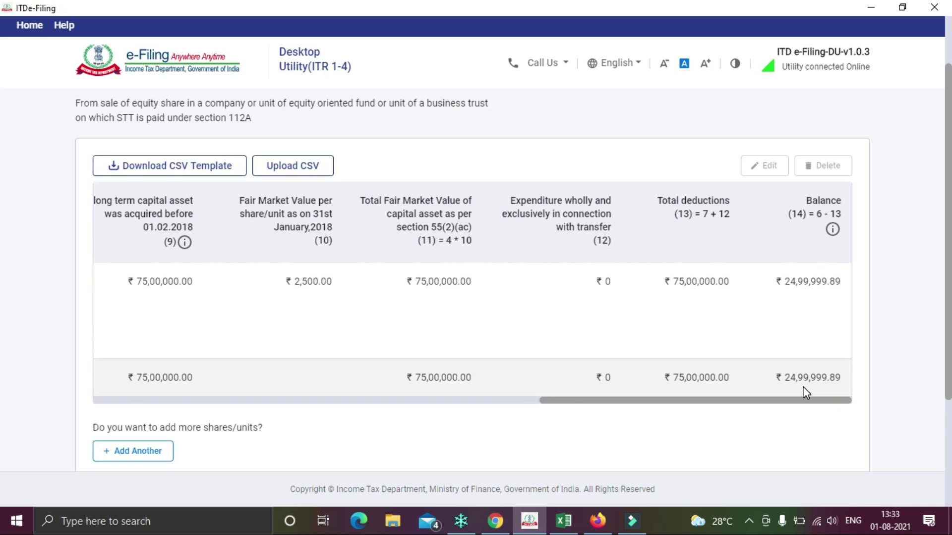
left_click_drag(824, 406, 297, 410)
- Start another share/unit entry in Schedule 112A, acquired on or before 31st January, 2018
scroll(391, 407, "down", 3)
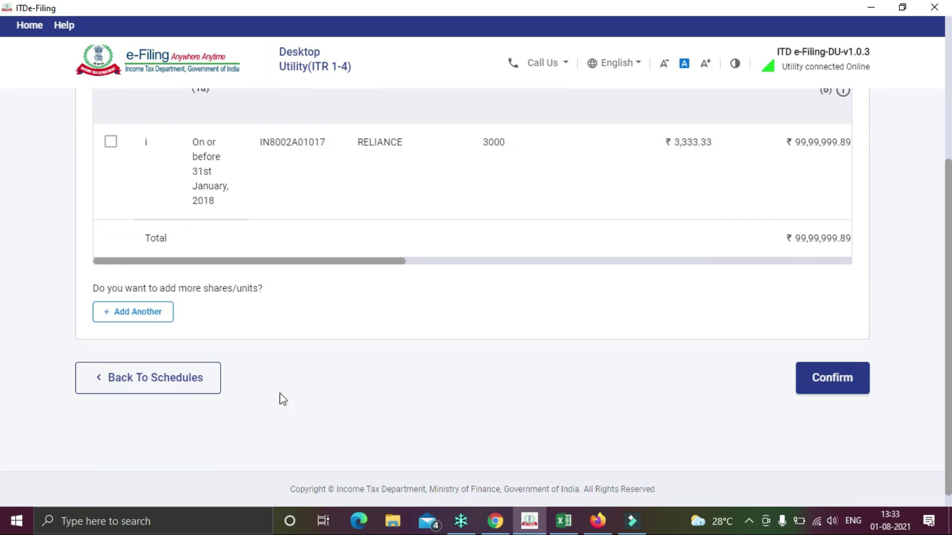
left_click(155, 316)
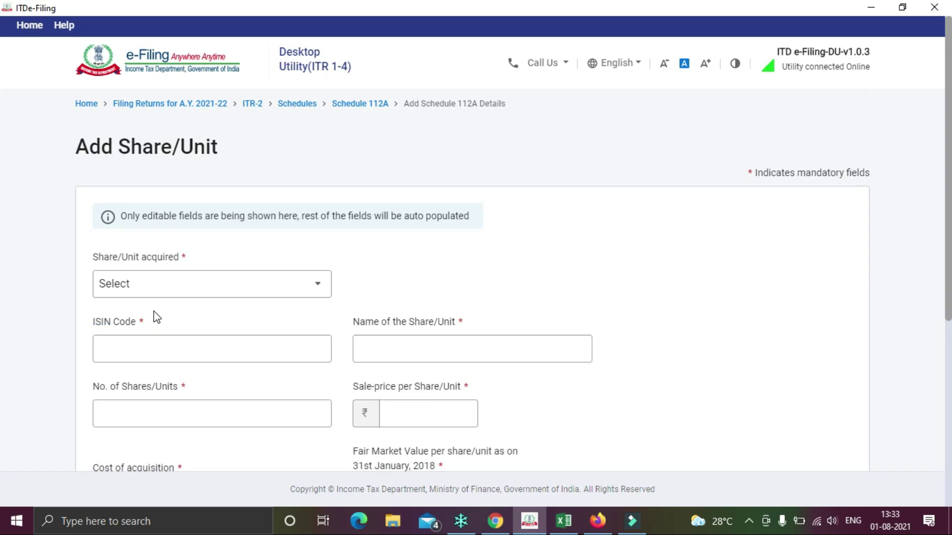
left_click(318, 283)
left_click(184, 344)
- Copy the code INF179K01392 from the Excel sheet into the new entry's ISIN code
left_click(183, 349)
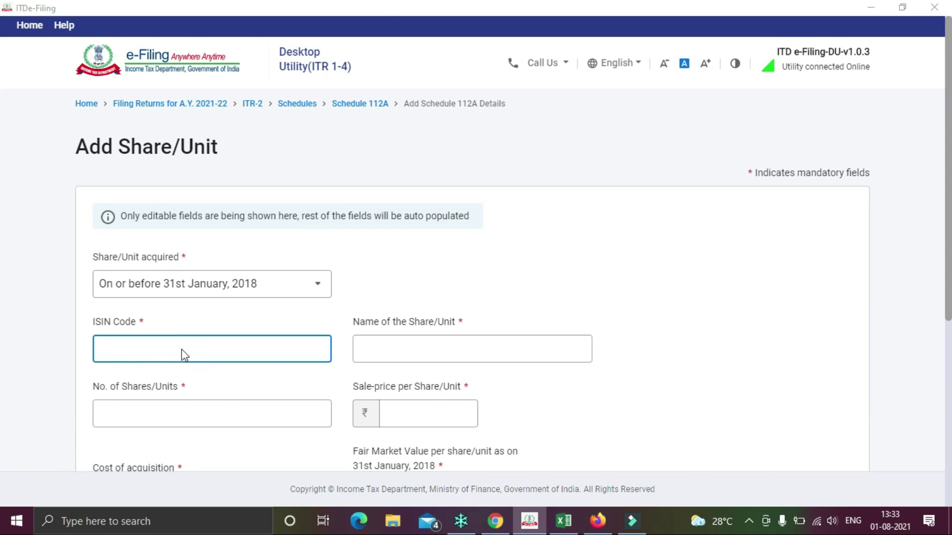
key("alt+Tab")
left_click(519, 430)
key("F2")
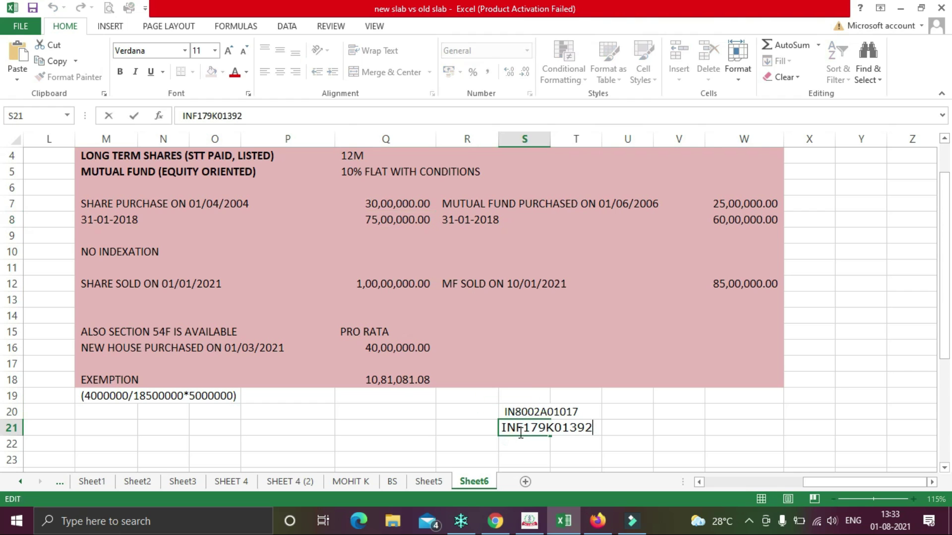
key("shift+Home")
key("ctrl+c")
key("alt+Tab")
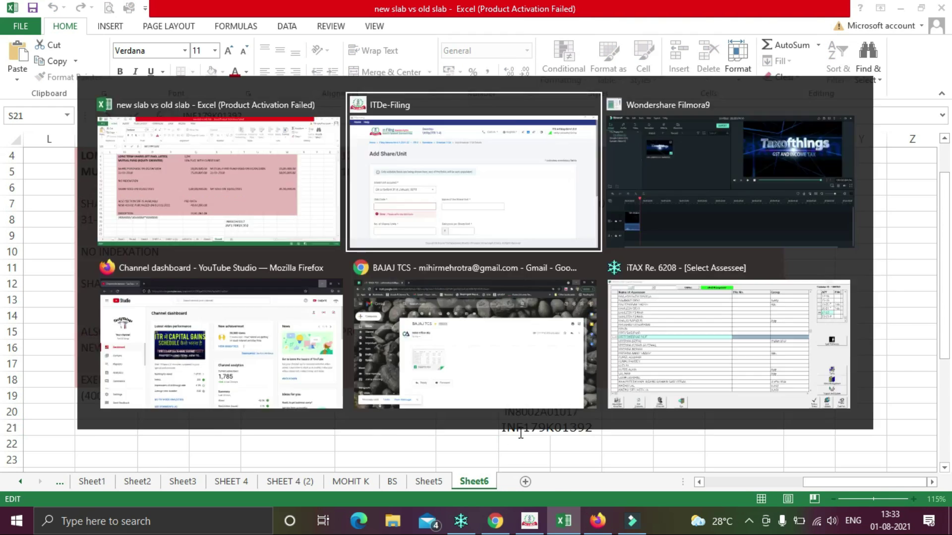
key("ctrl+v")
key("Tab")
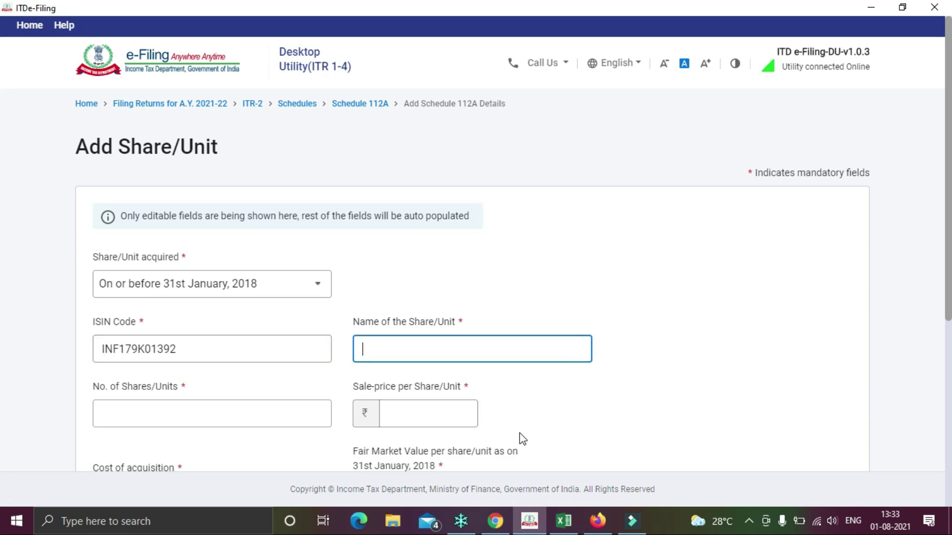
- Name the share/unit HDFC, check the mutual fund figures in Excel and set the number of units to 1,000
type("HDFC")
key("Tab")
scroll(767, 337, "down", 1)
key("alt+Tab")
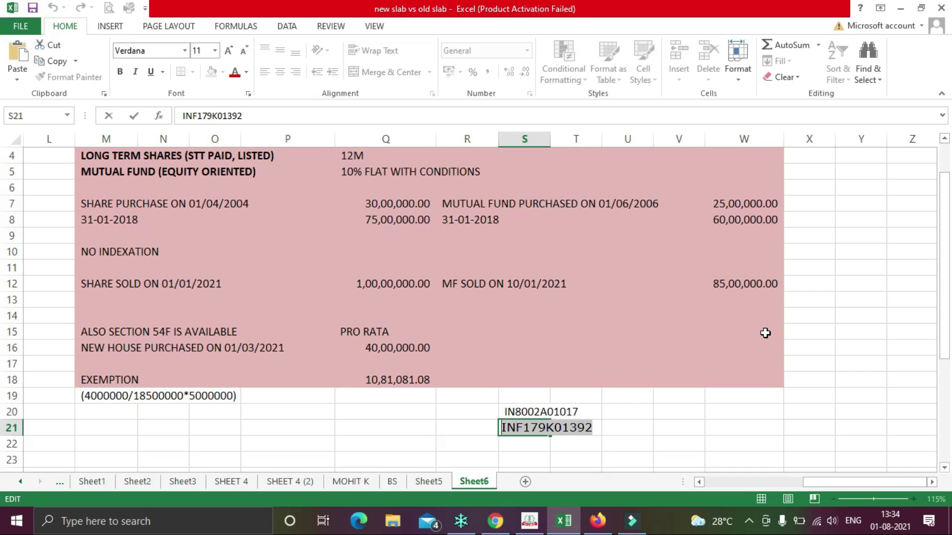
key("alt+Tab")
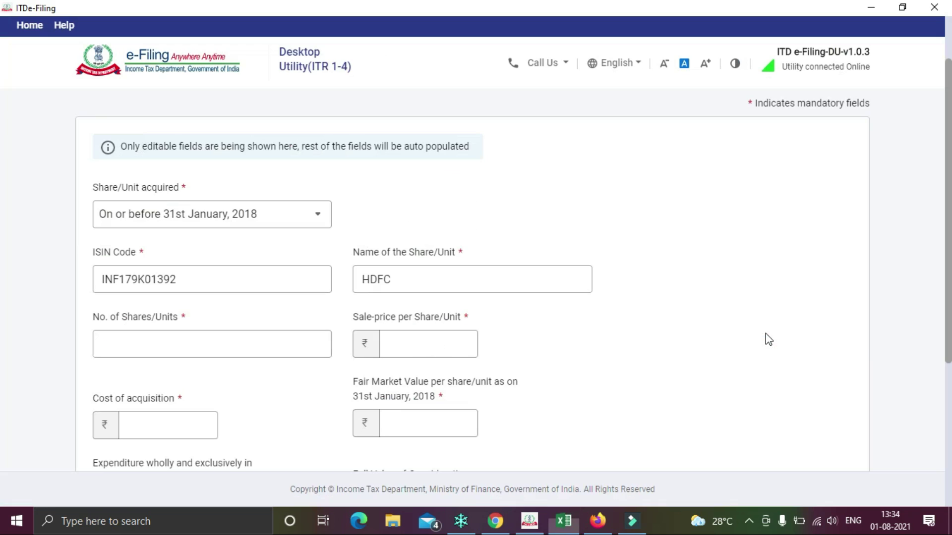
type("1000")
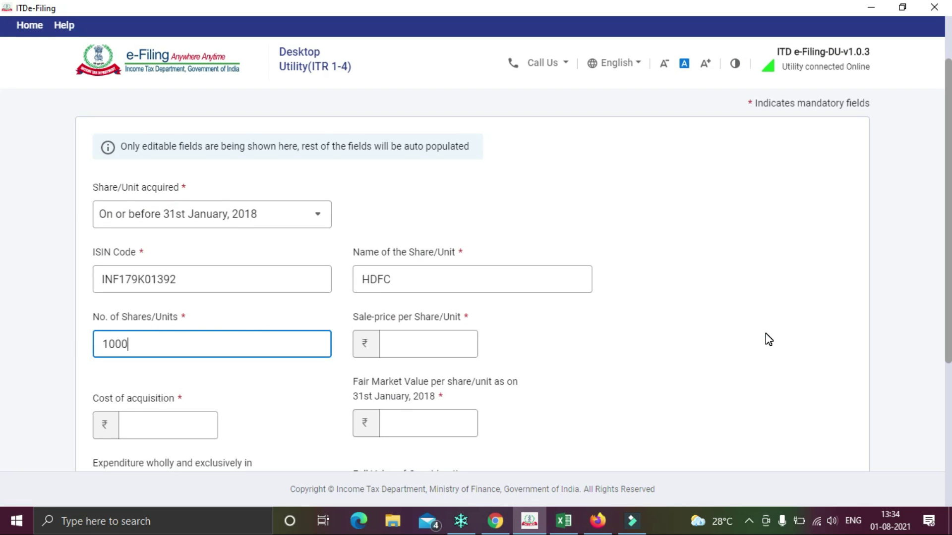
- Check the mutual fund's sale value in Excel and set the sale price per unit to 8,500
key("Tab")
key("alt+Tab")
key("alt+Tab")
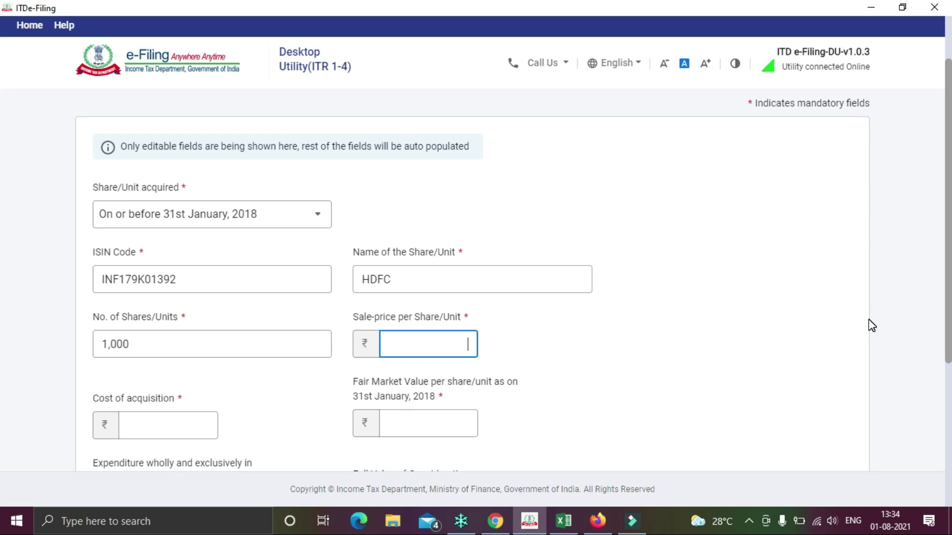
type("8500")
scroll(868, 320, "down", 1)
- Check the mutual fund's purchase amount in Excel and set the cost of acquisition to 25,00,000
left_click(141, 364)
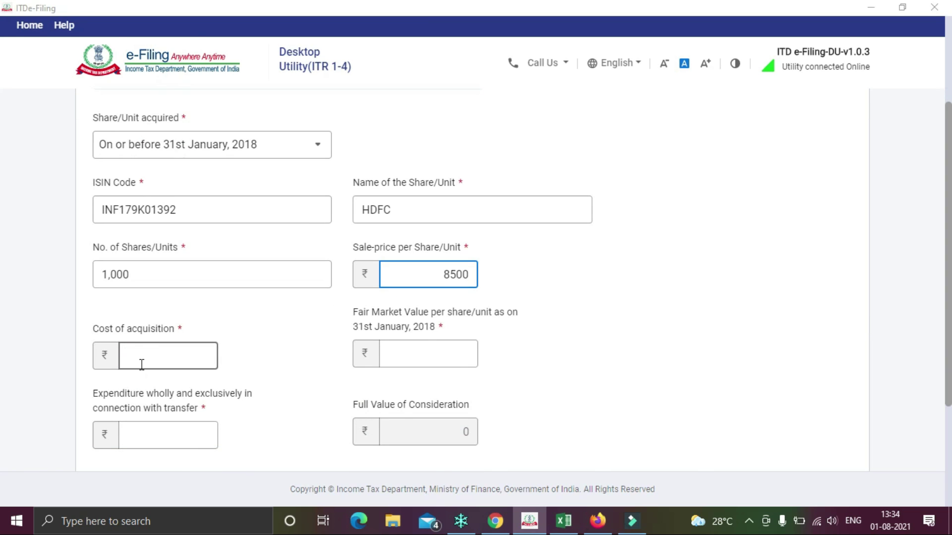
key("alt+Tab")
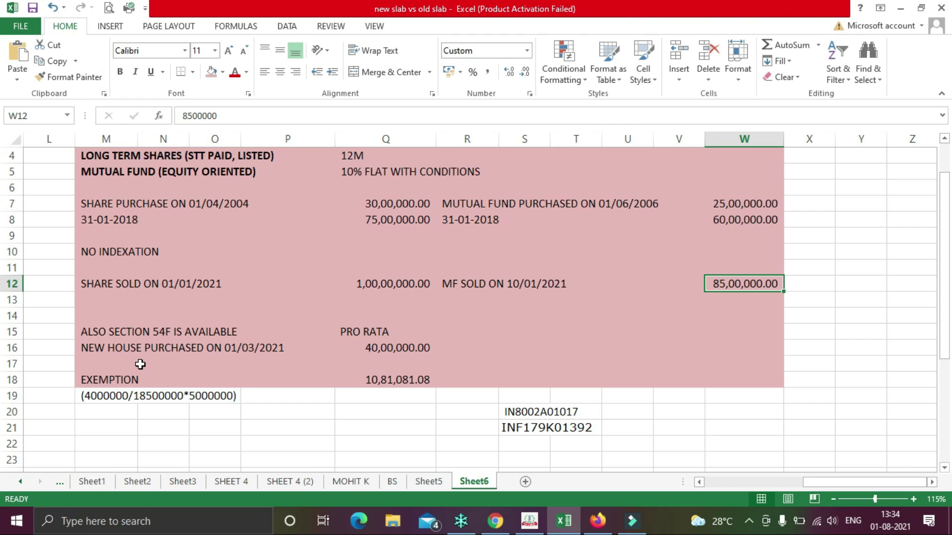
key("alt+Tab")
type("25,00,")
type("00")
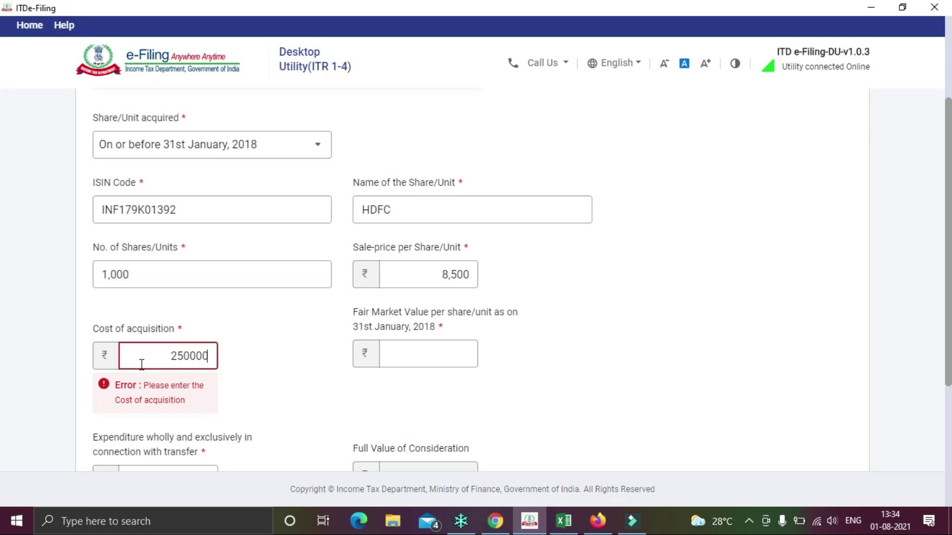
type("0")
key("Tab")
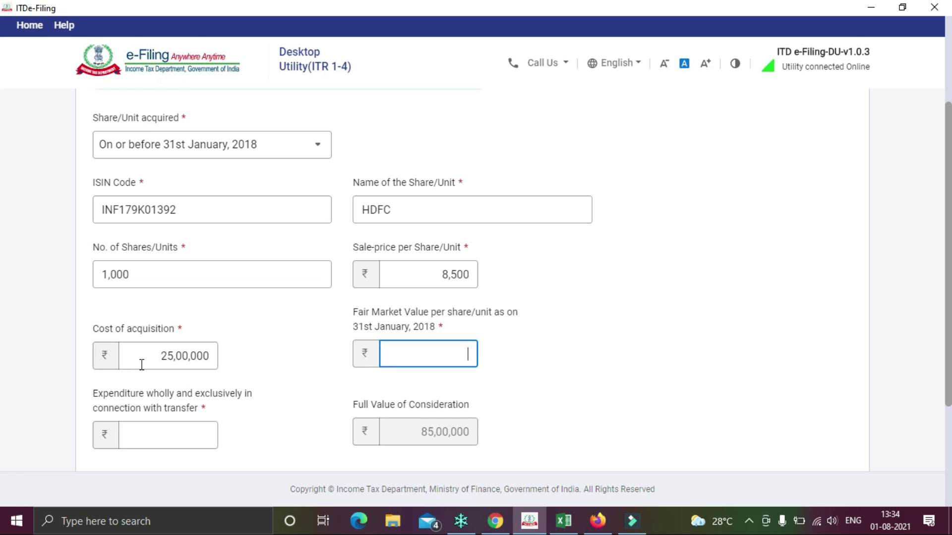
- Check the mutual fund's 31-01-2018 value in Excel and set the fair market value per unit to 6,000
key("alt+Tab")
key("alt+Tab")
type("6000")
left_click(673, 367)
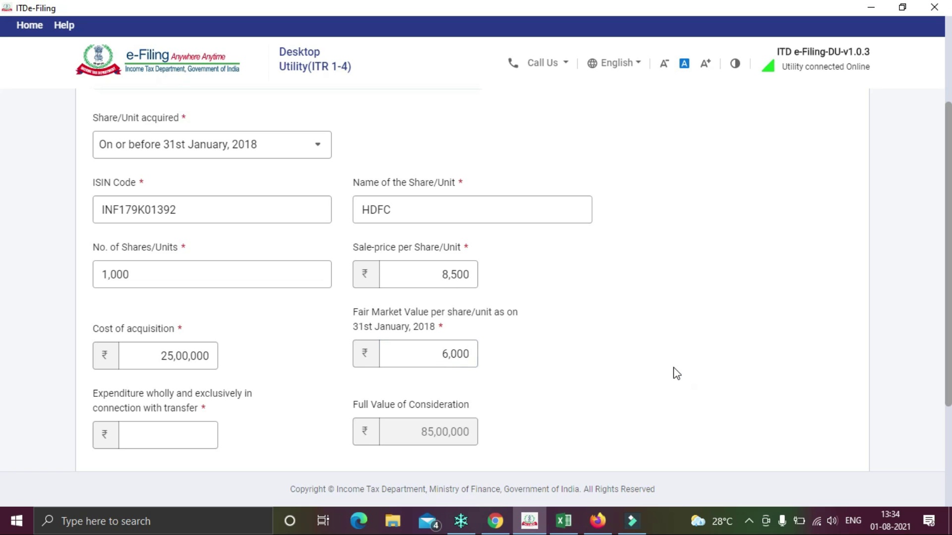
- Set the HDFC entry's transfer expenditure to 0 and add the entry to Schedule 112A
scroll(674, 371, "down", 2)
left_click(179, 361)
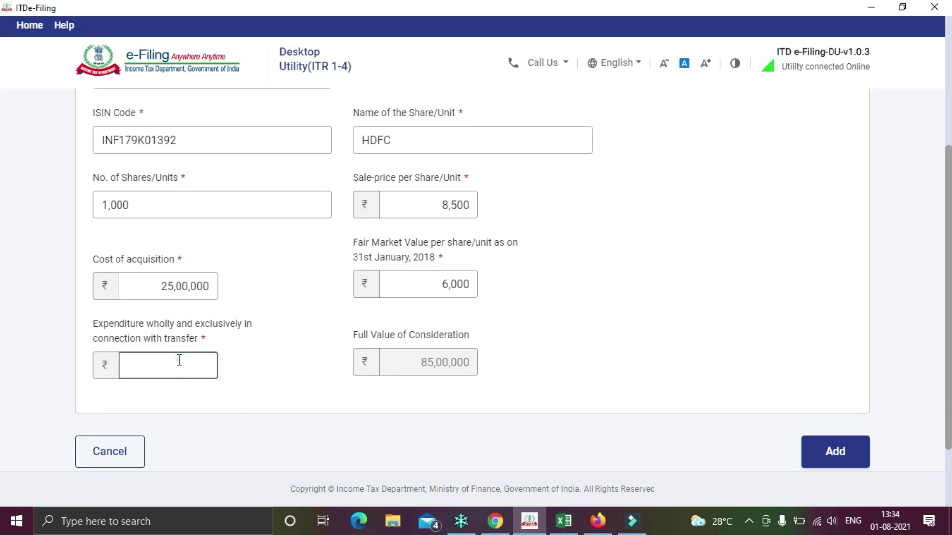
type("0")
left_click(834, 451)
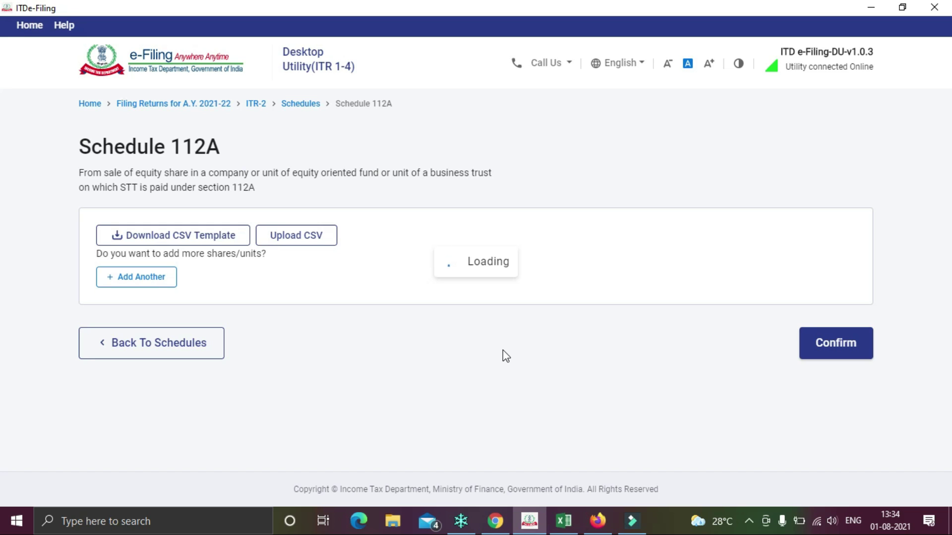
- Review the RELIANCE and HDFC rows in Schedule 112A, including fair market values, deductions, balances and totals
scroll(503, 350, "down", 3)
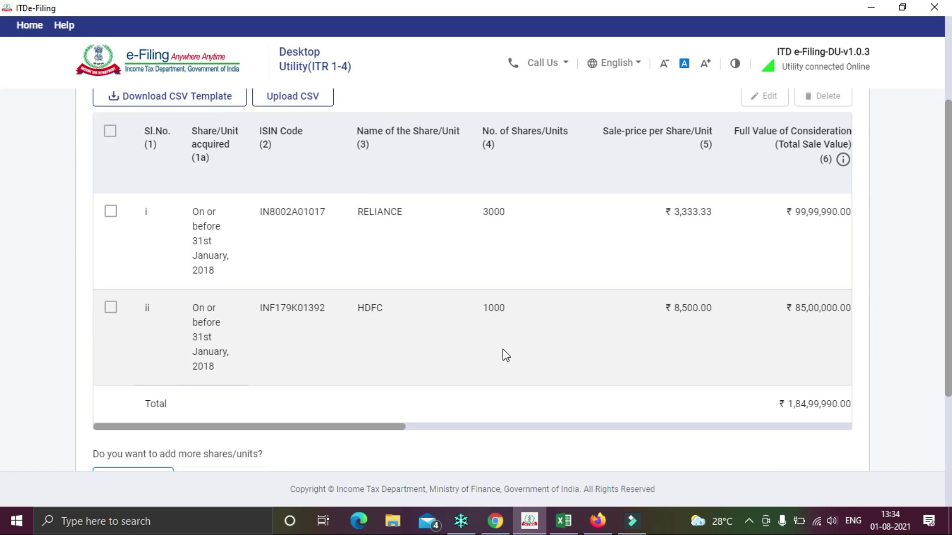
scroll(503, 349, "down", 3)
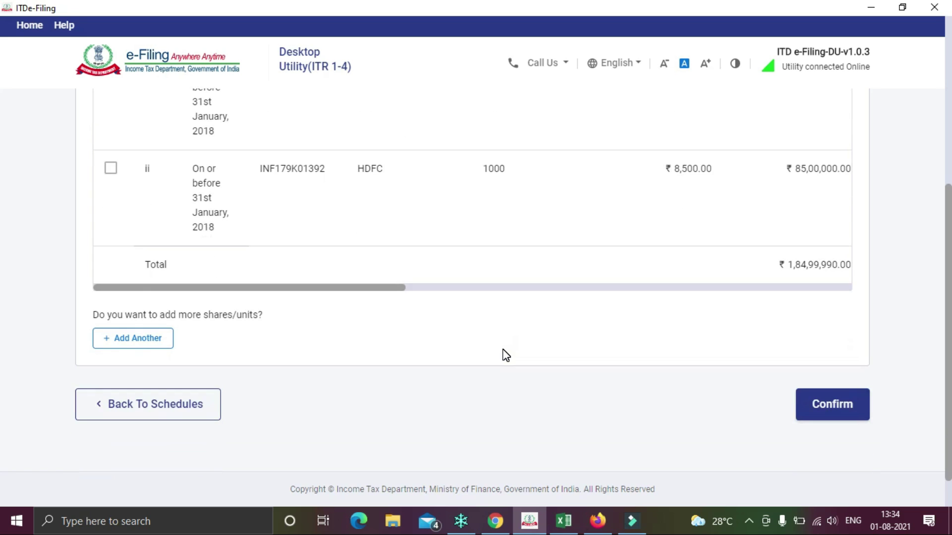
left_click(374, 289)
left_click_drag(378, 290, 848, 278)
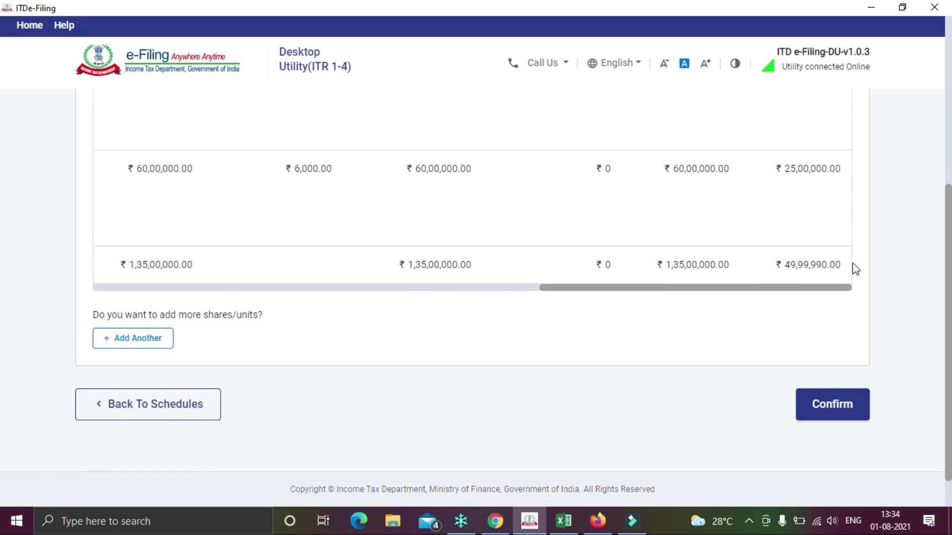
scroll(854, 246, "up", 2)
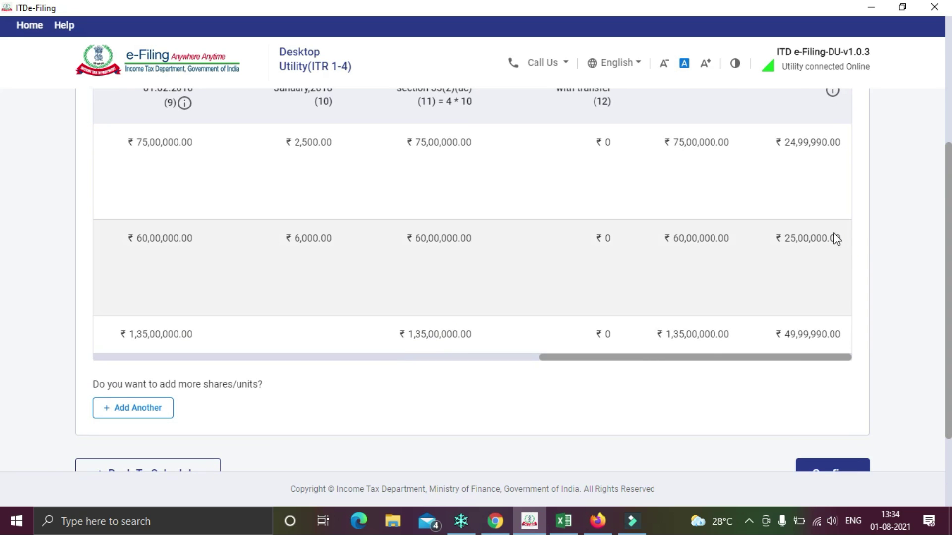
scroll(837, 238, "up", 2)
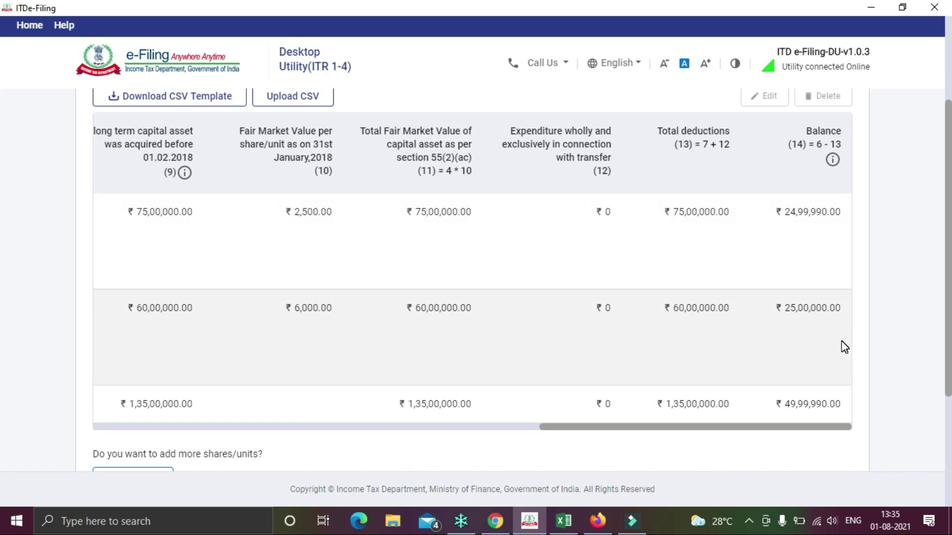
scroll(844, 373, "down", 1)
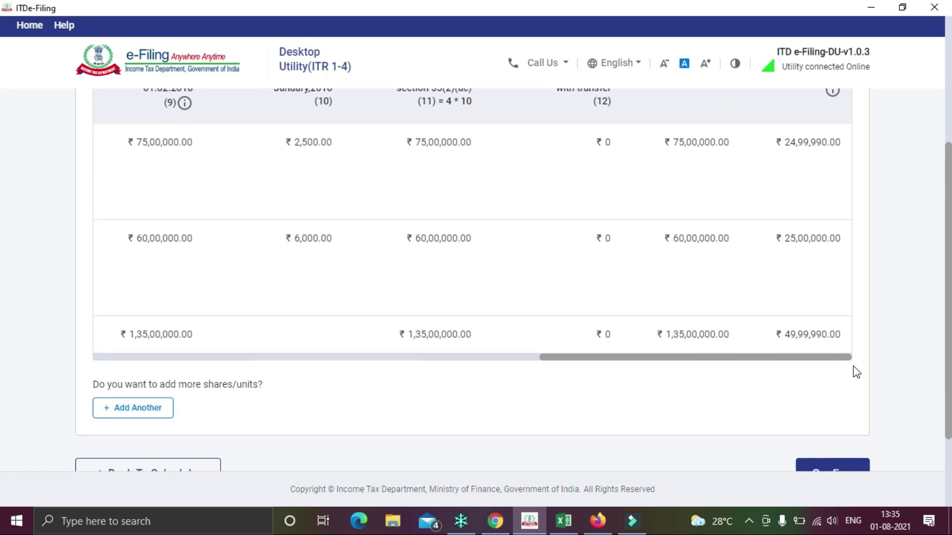
scroll(853, 371, "down", 1)
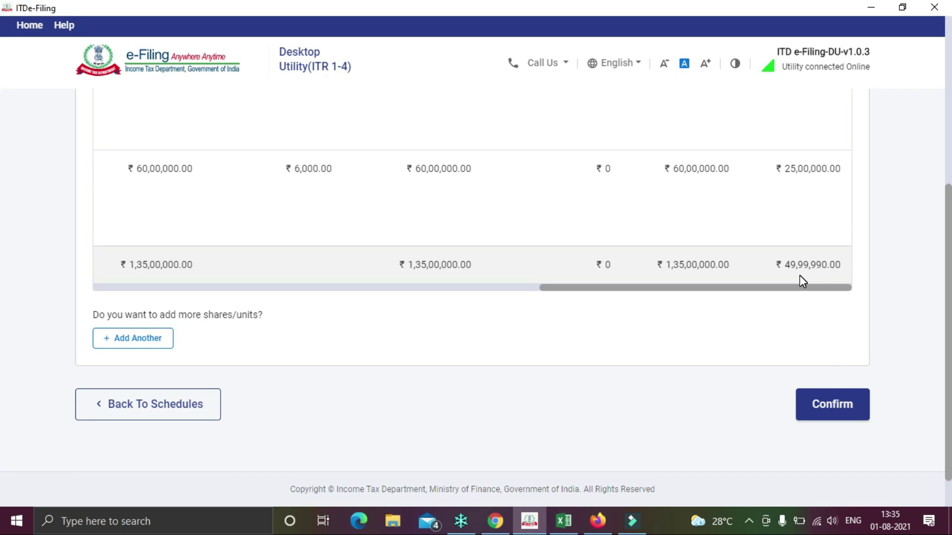
- Confirm Schedule 112A and open the capital assets sold details in Schedule Capital Gains
left_click(844, 406)
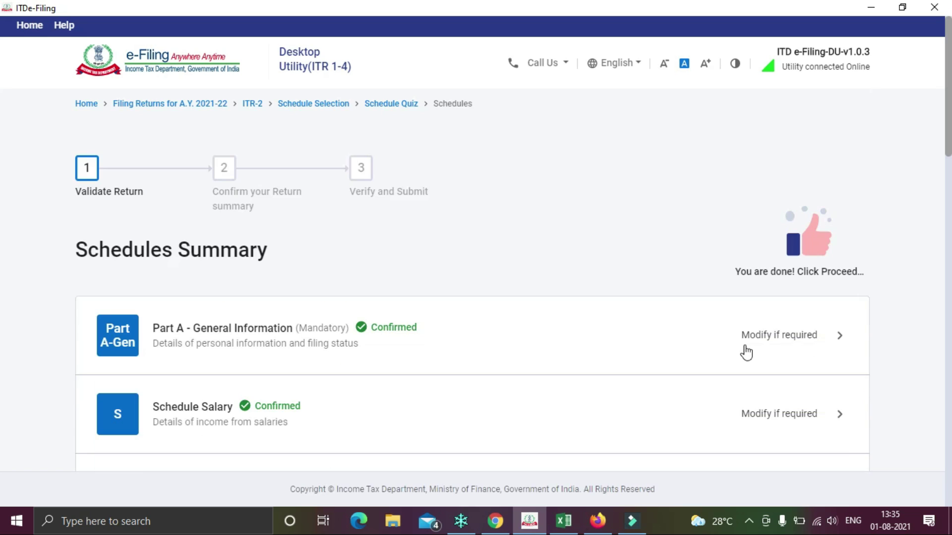
scroll(885, 312, "down", 2)
left_click(780, 354)
scroll(686, 356, "down", 3)
left_click(821, 408)
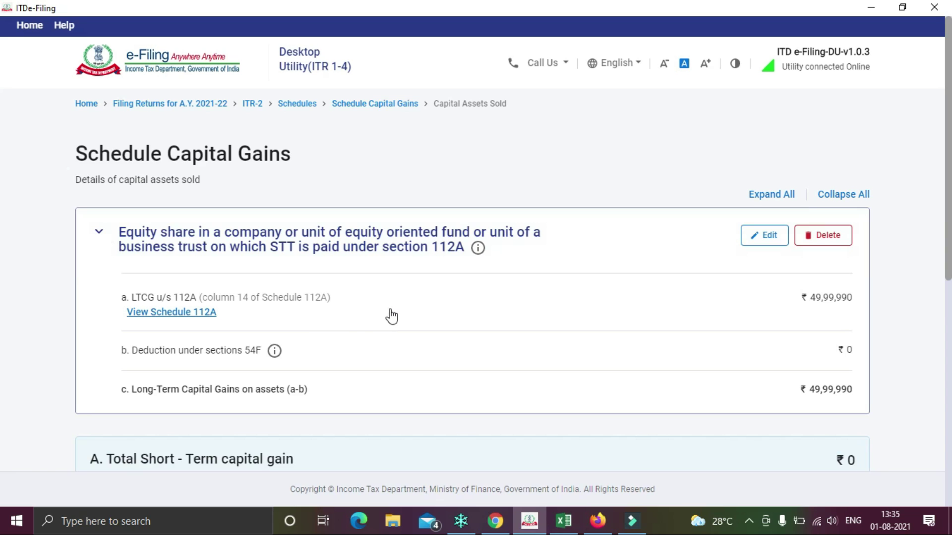
- Open the section 112A equity share entry in Schedule Capital Gains for editing
scroll(391, 318, "down", 2)
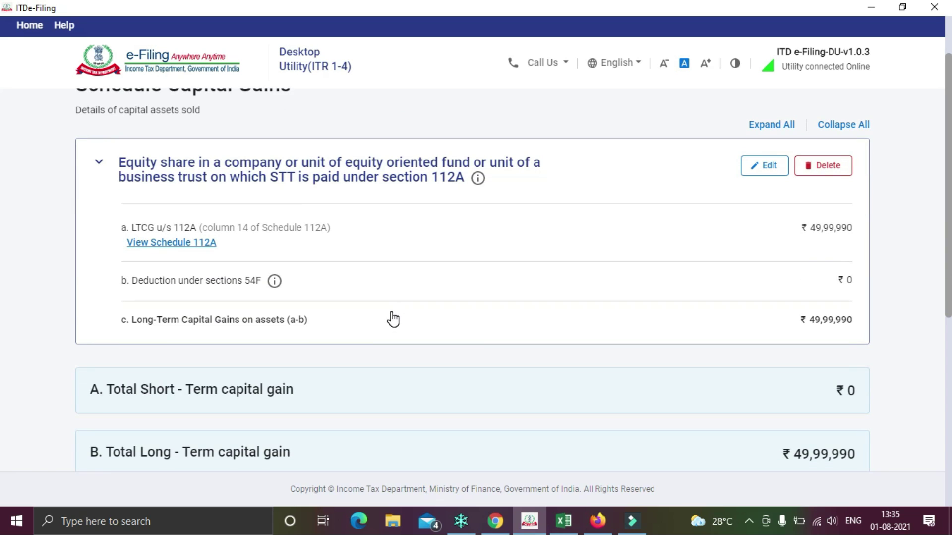
left_click(757, 173)
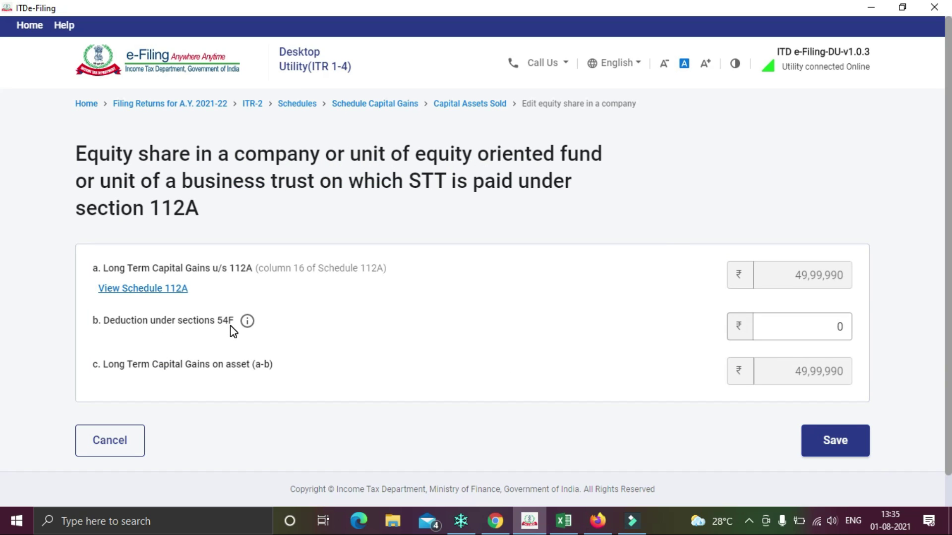
- Switch to Excel and examine the pro rata section 54F exemption calculation, including the new house cost and the share and mutual fund sale values
key("alt+Tab")
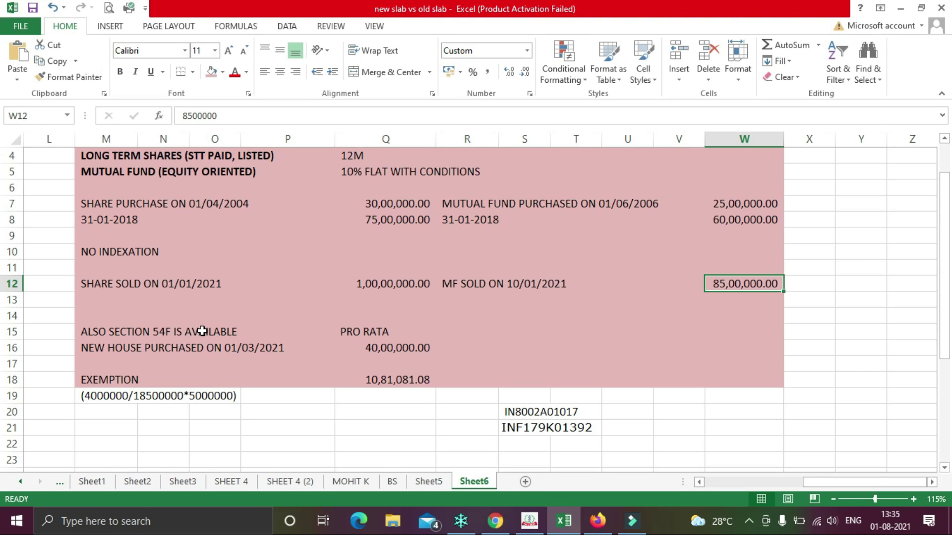
left_click(360, 335)
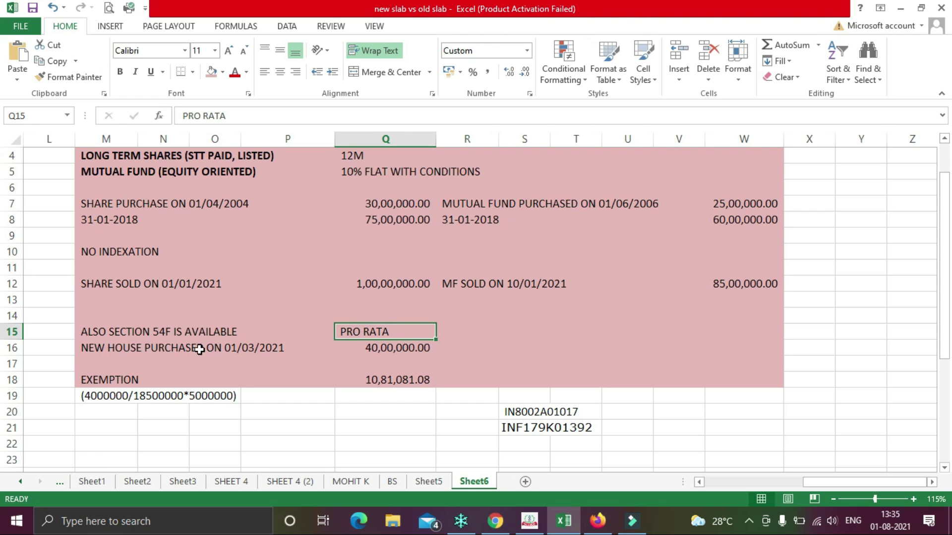
left_click(243, 348)
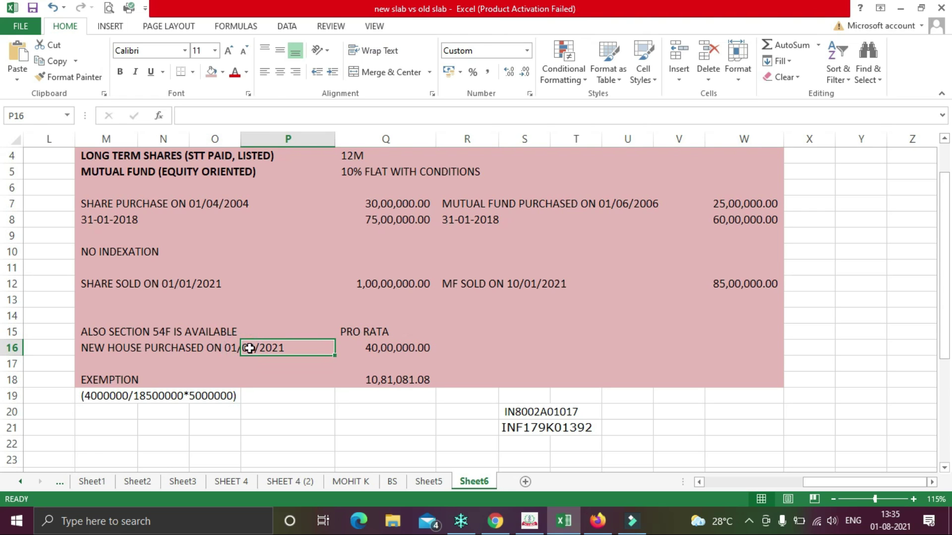
left_click(377, 350)
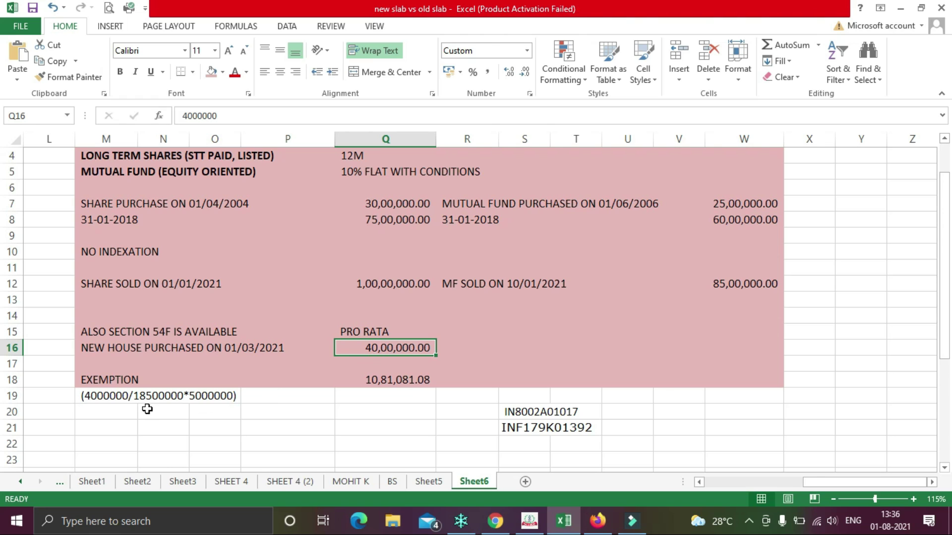
left_click(397, 381)
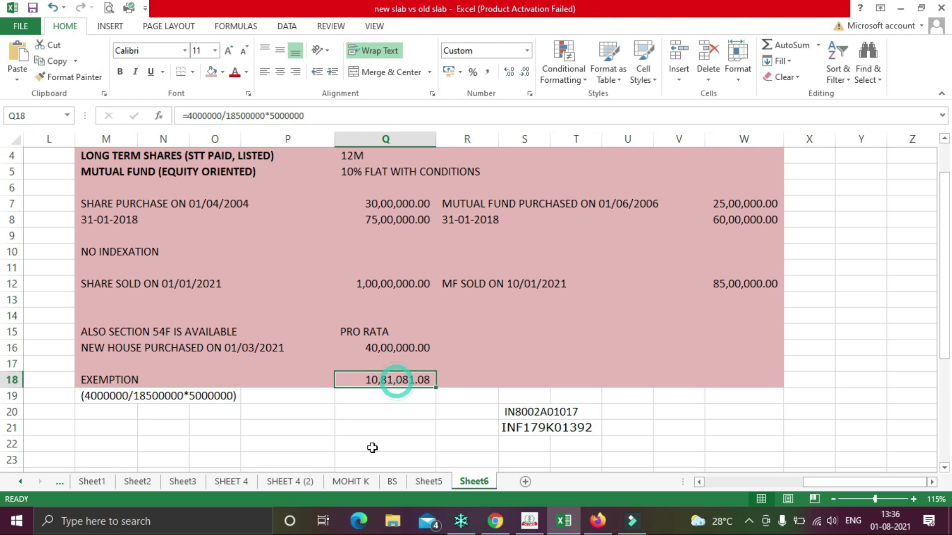
left_click(127, 396)
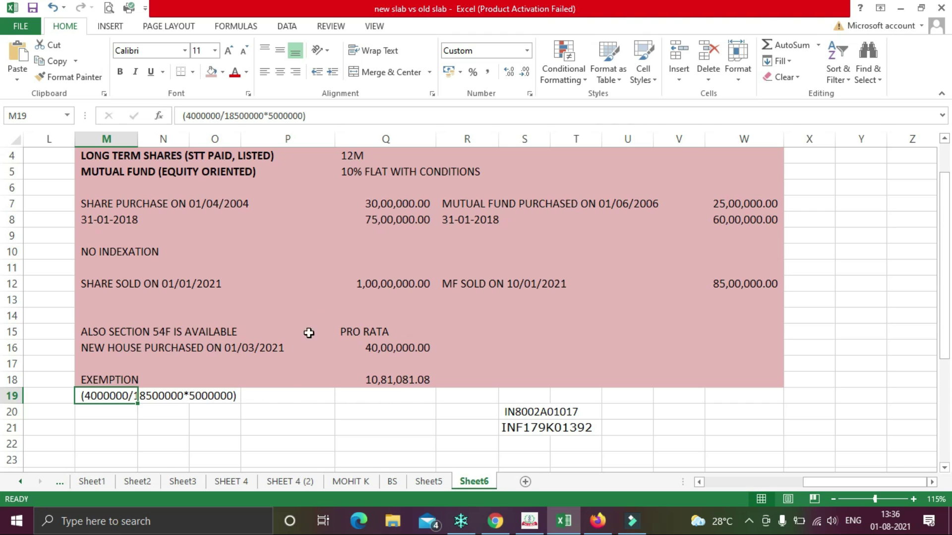
left_click(381, 282)
left_click(772, 283, "ctrl")
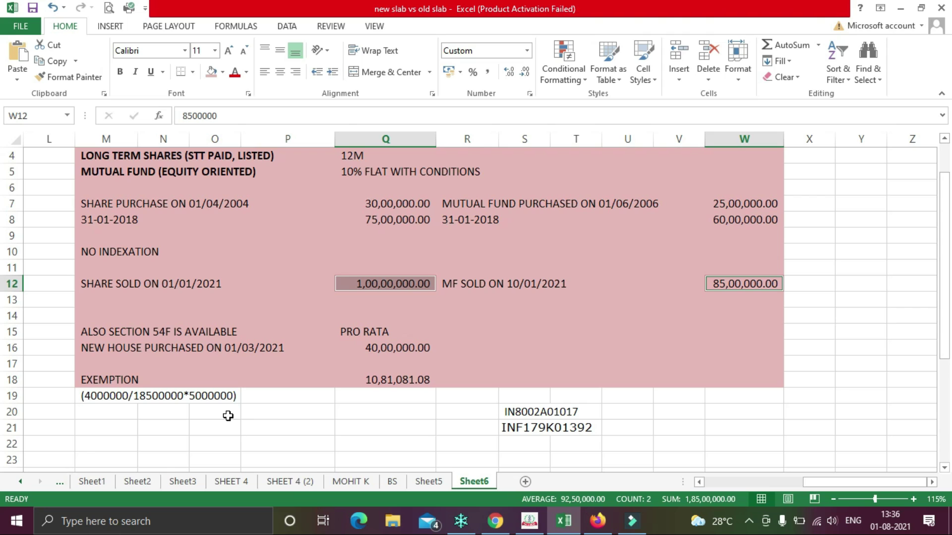
left_click(283, 418)
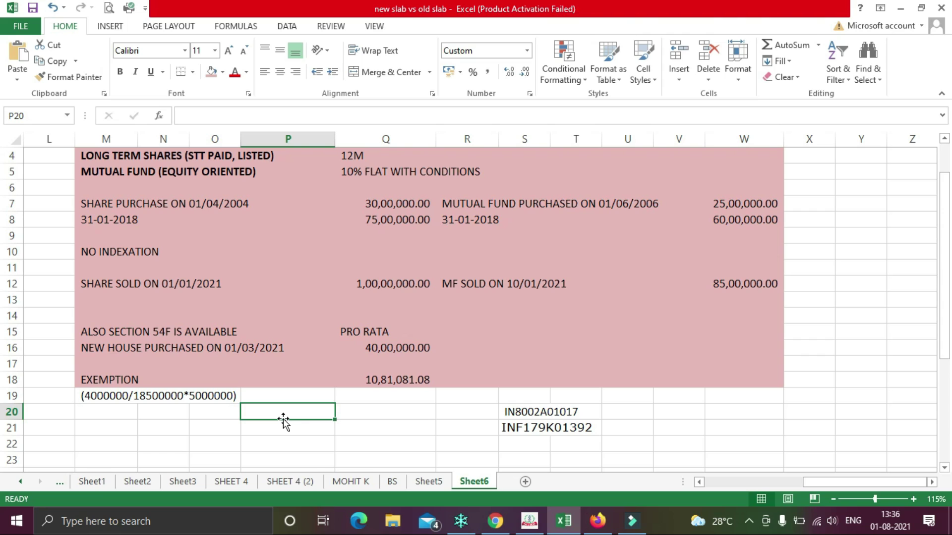
left_click(396, 349)
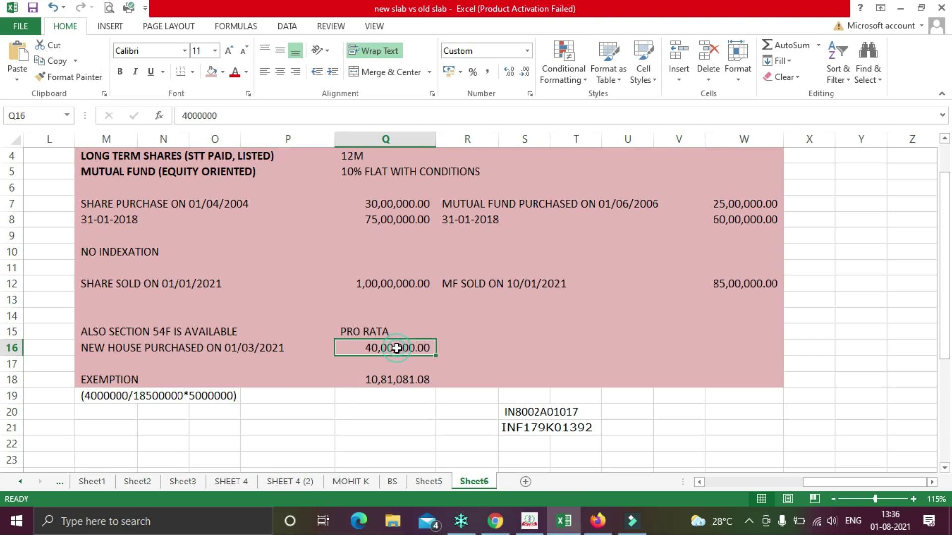
left_click(392, 285)
left_click(720, 281)
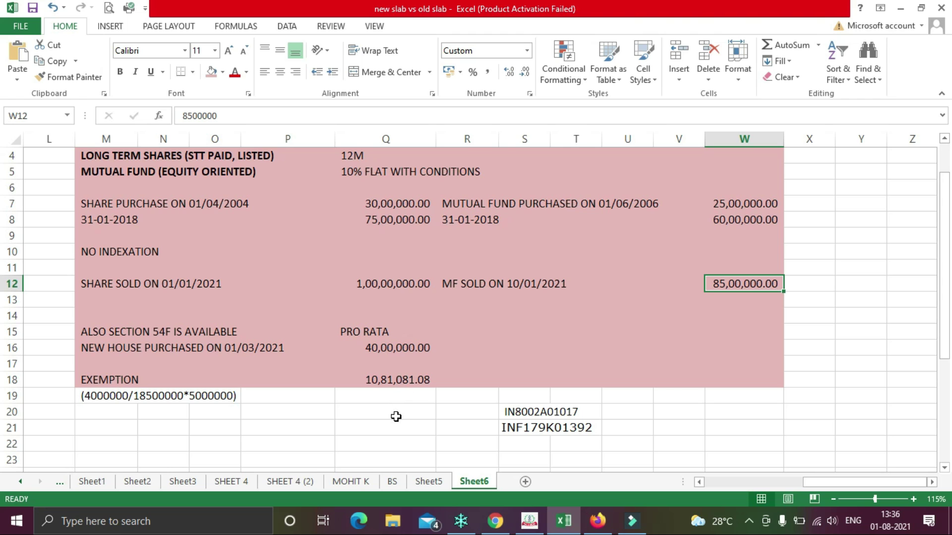
- Return to the ITR utility, set the deduction under section 54F to 10,81,081 and save the section 112A entry
key("alt+Tab")
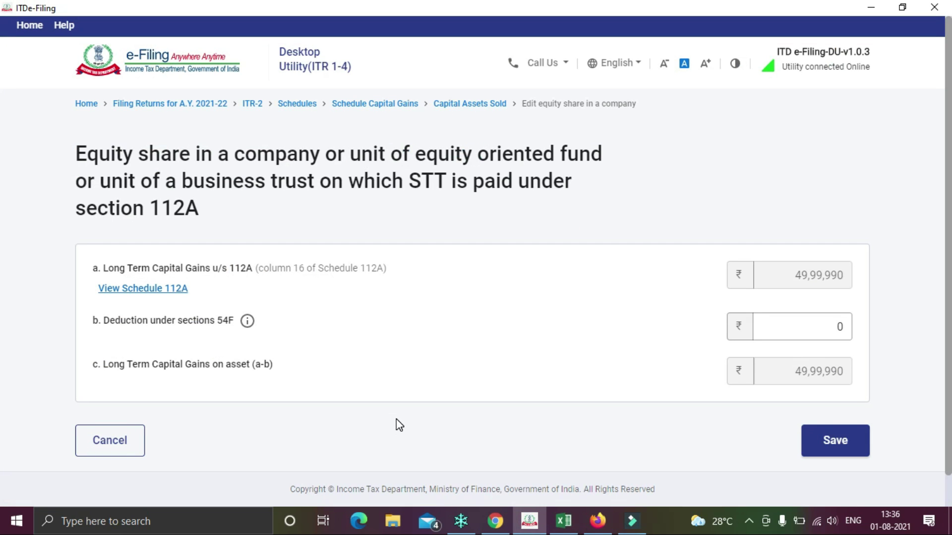
left_click(840, 325)
key("BackSpace")
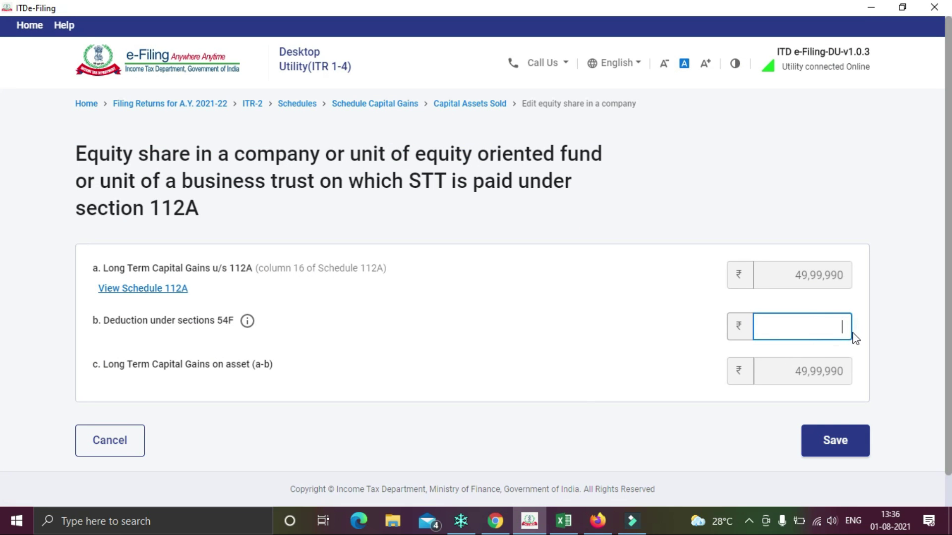
type("181081")
key("BackSpace")
key("BackSpace")
key("BackSpace")
key("BackSpace")
key("BackSpace")
type("081081")
left_click(876, 362)
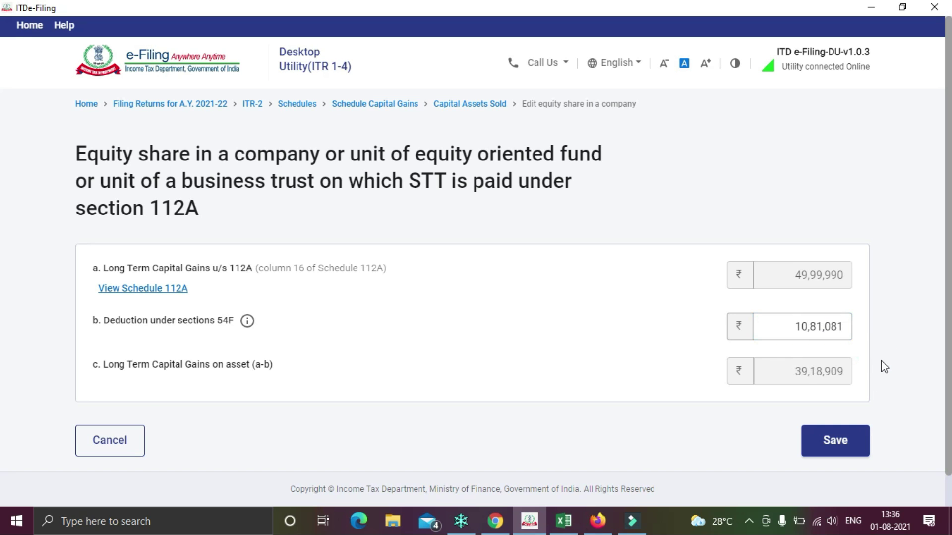
scroll(891, 358, "down", 1)
left_click(833, 410)
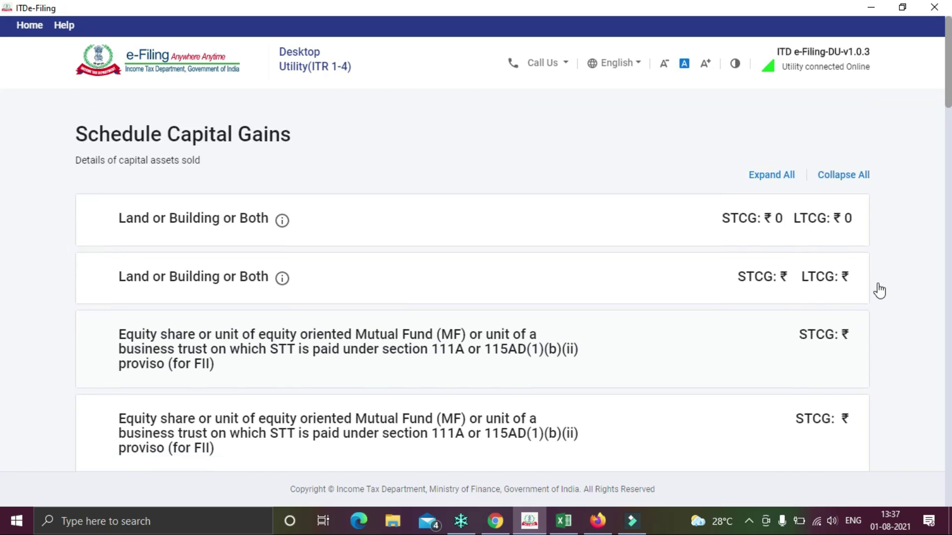
- Add a record under Information About Deduction Claimed Against Capital Gains and choose Deduction Under Section 54F
scroll(878, 290, "down", 3)
scroll(878, 291, "down", 2)
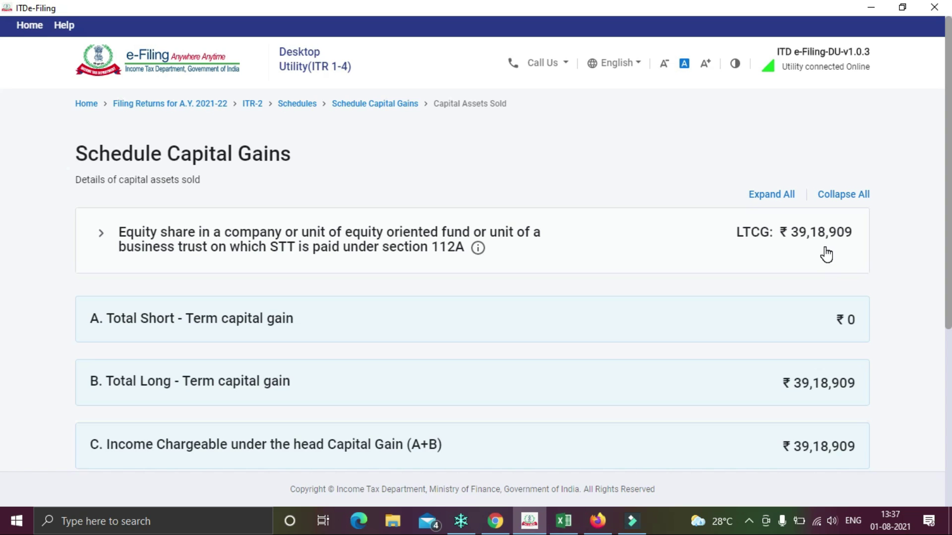
scroll(791, 260, "down", 5)
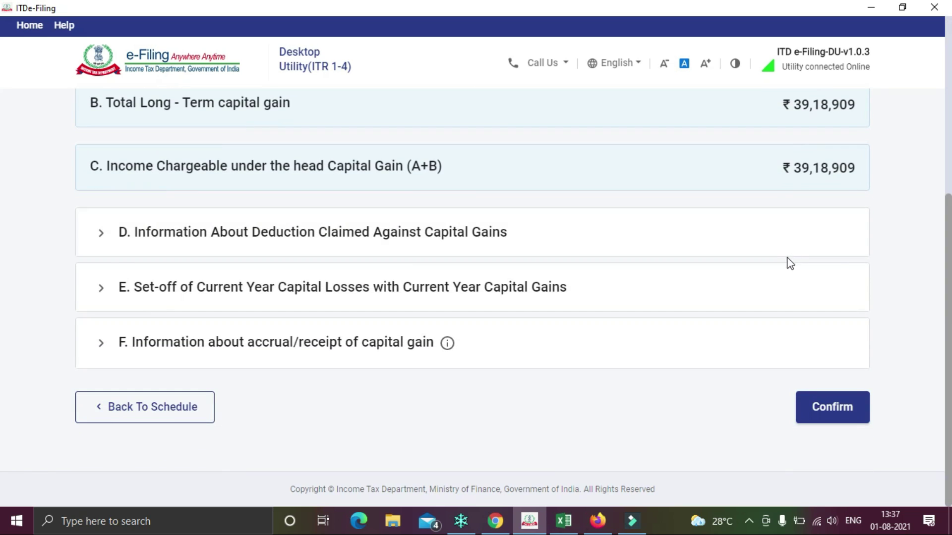
left_click(144, 237)
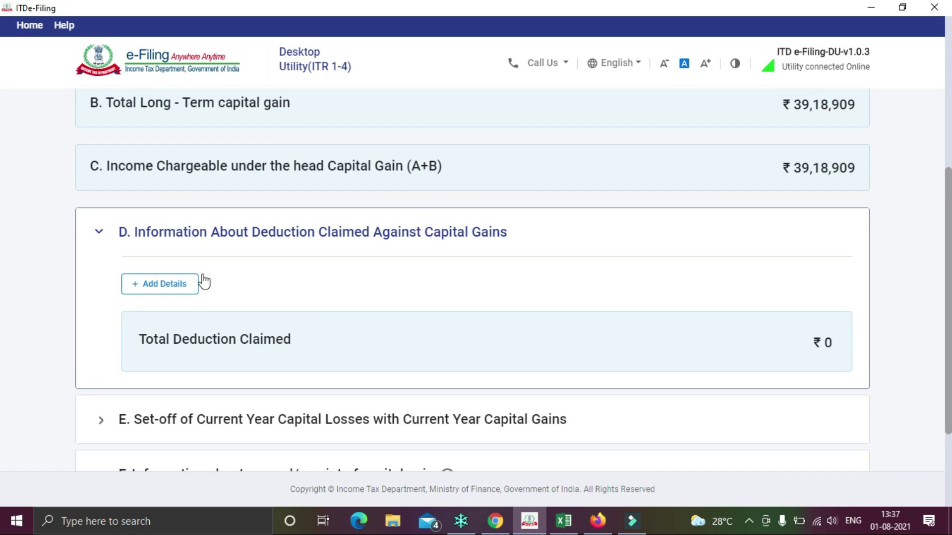
left_click(161, 287)
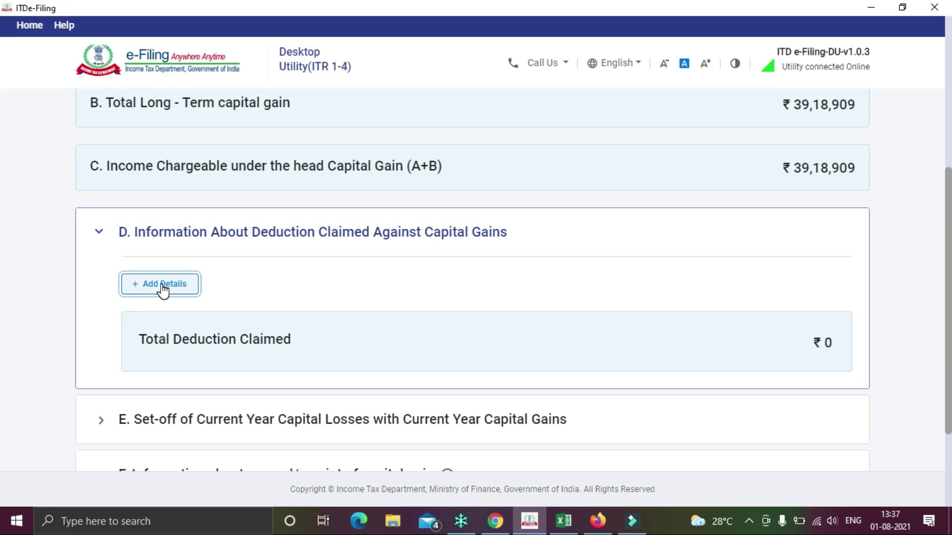
scroll(463, 321, "down", 1)
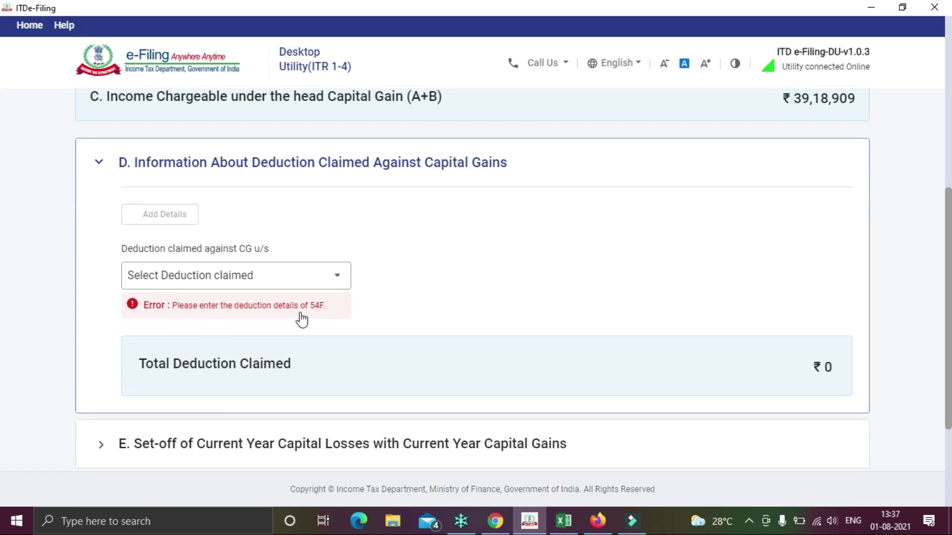
left_click(334, 283)
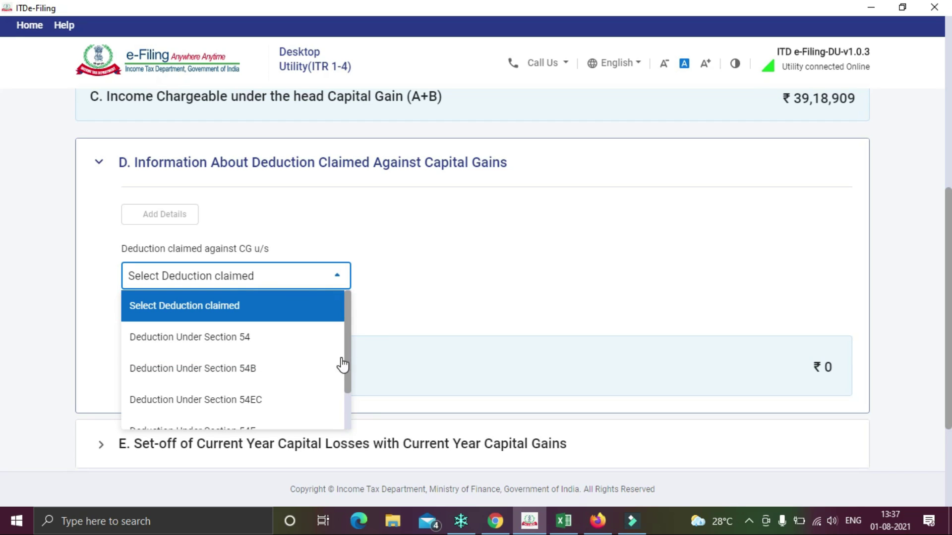
scroll(344, 358, "down", 2)
left_click(235, 388)
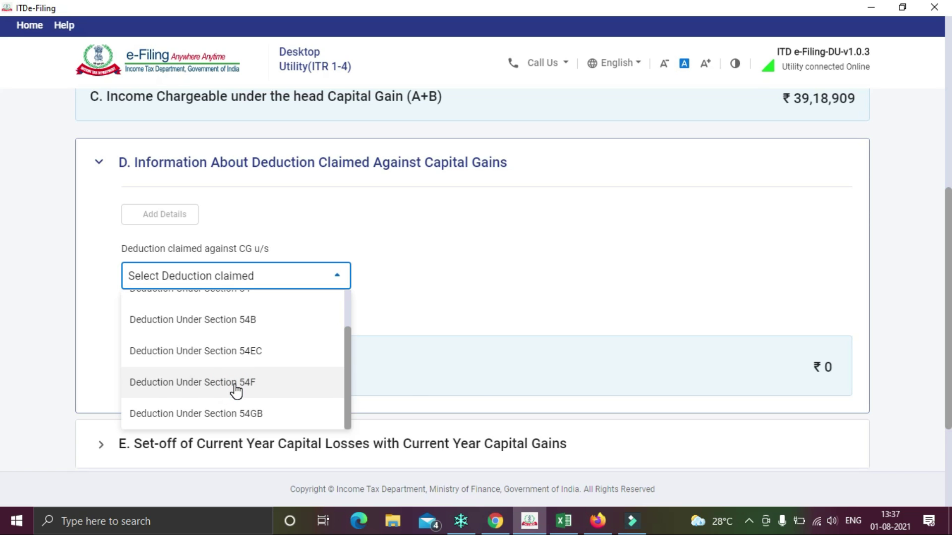
left_click(234, 388)
scroll(542, 267, "down", 3)
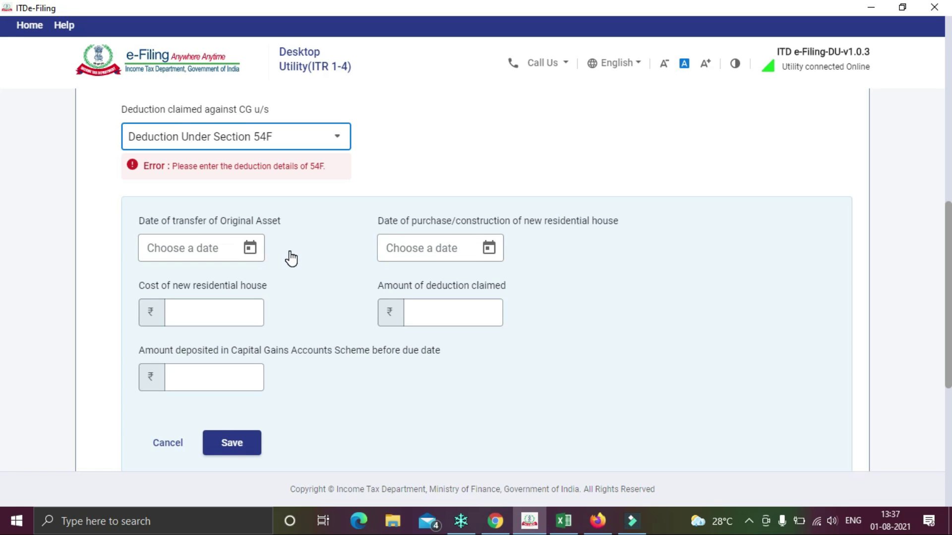
- Check the share sale date in Excel and set the date of transfer of the original asset to 01/01/2021
key("alt+Tab")
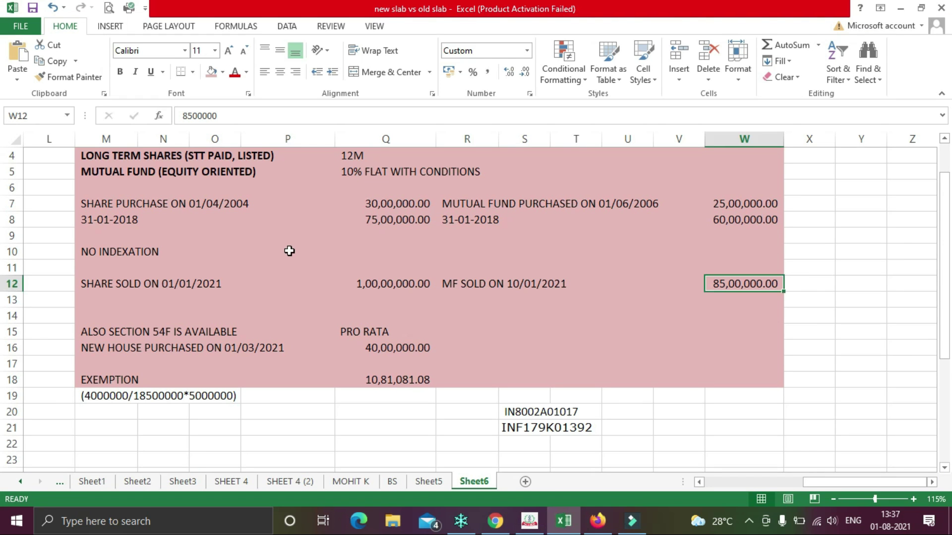
left_click(183, 287)
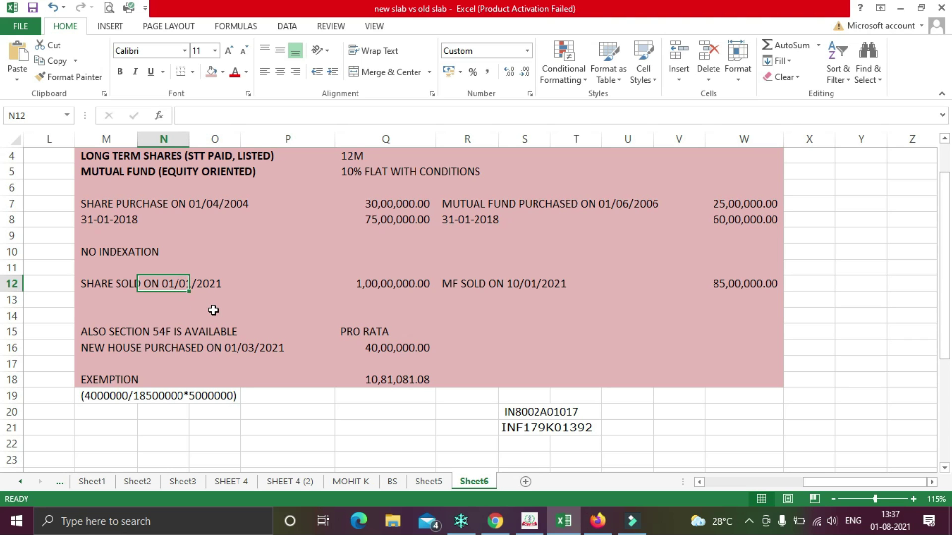
key("alt+Tab")
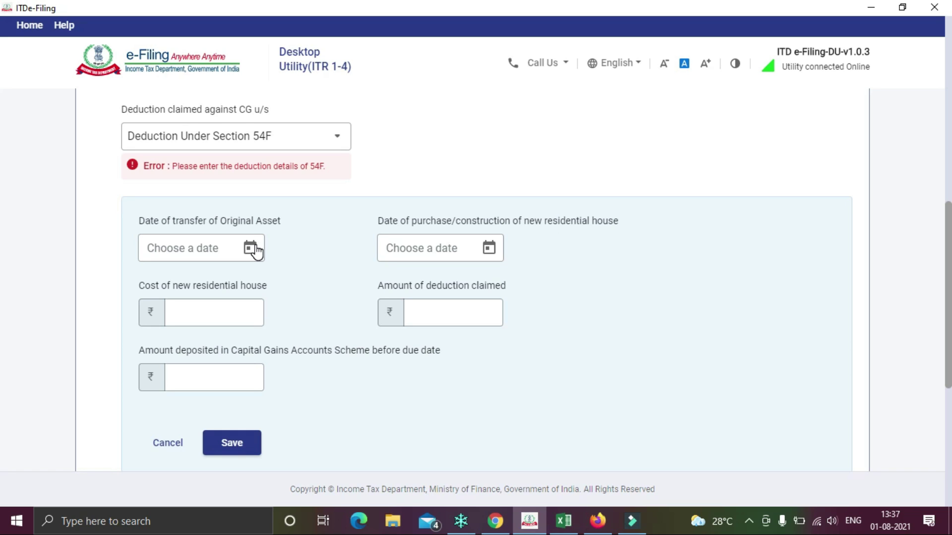
left_click(251, 249)
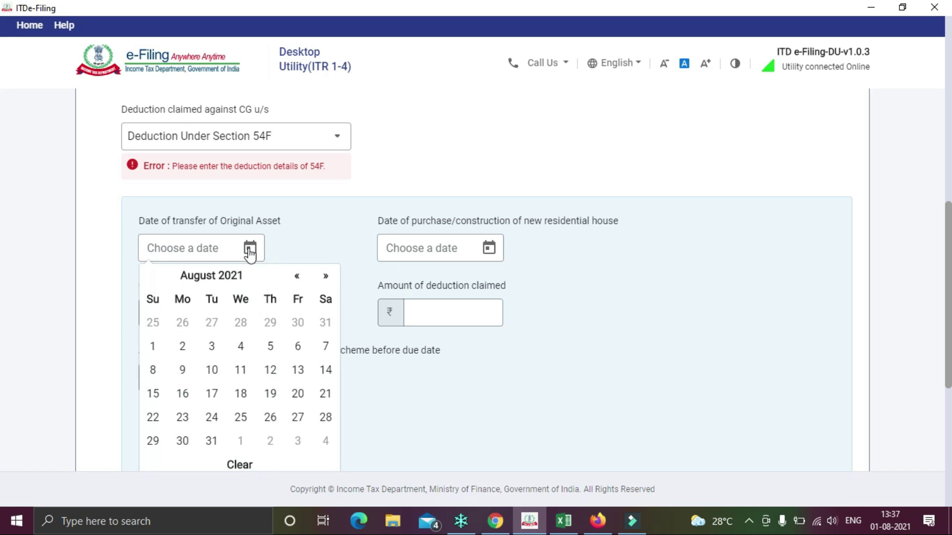
left_click(298, 276)
left_click(298, 276)
left_click(298, 276)
left_click(297, 276)
left_click(298, 276)
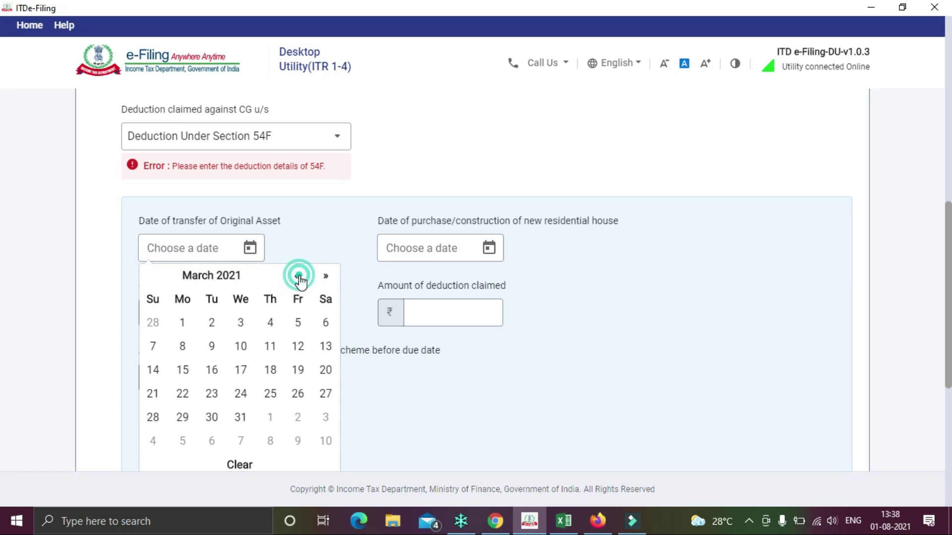
left_click(298, 276)
left_click(298, 276)
left_click(297, 322)
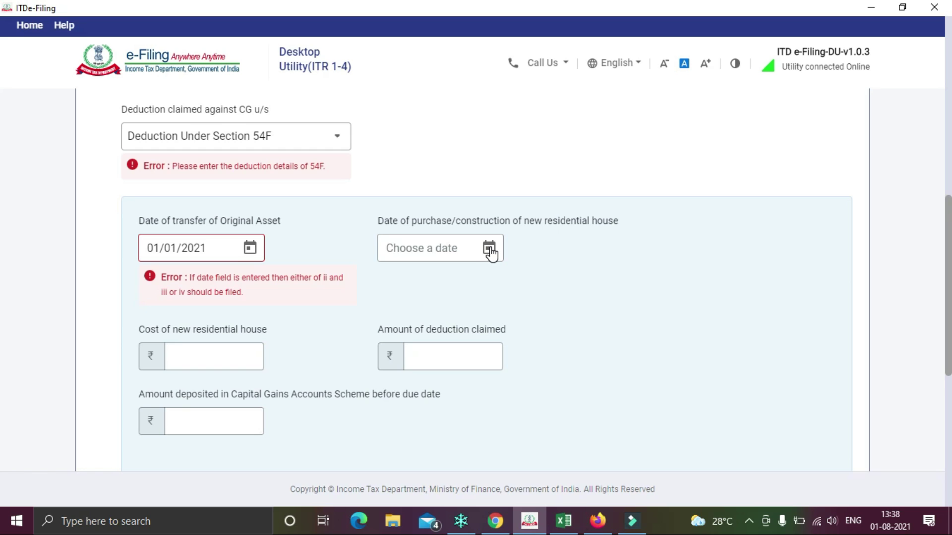
- Check the house purchase date in Excel and set the new residential house's purchase date to 01/03/2021
key("alt+Tab")
key("alt+Tab")
left_click(489, 248)
left_click(537, 276)
left_click(536, 277)
left_click(537, 277)
left_click(537, 277)
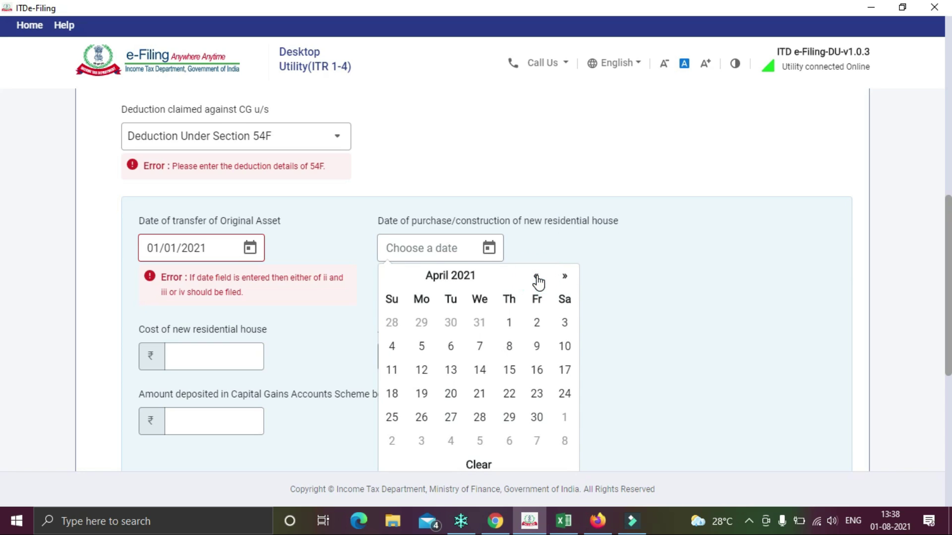
left_click(537, 276)
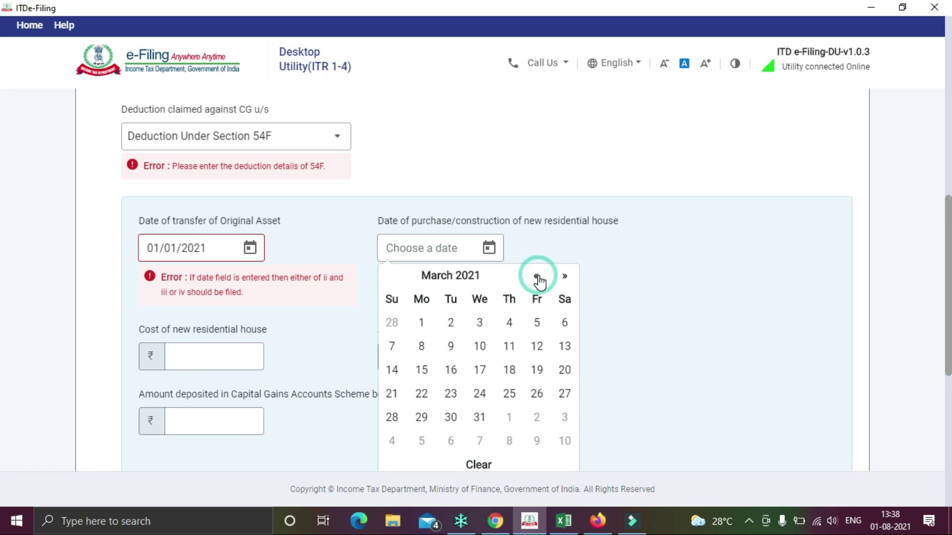
left_click(421, 323)
- Set the cost of the new residential house to 40,00,000 and the amount of deduction claimed to 10,81,081
scroll(528, 332, "down", 3)
left_click(178, 217)
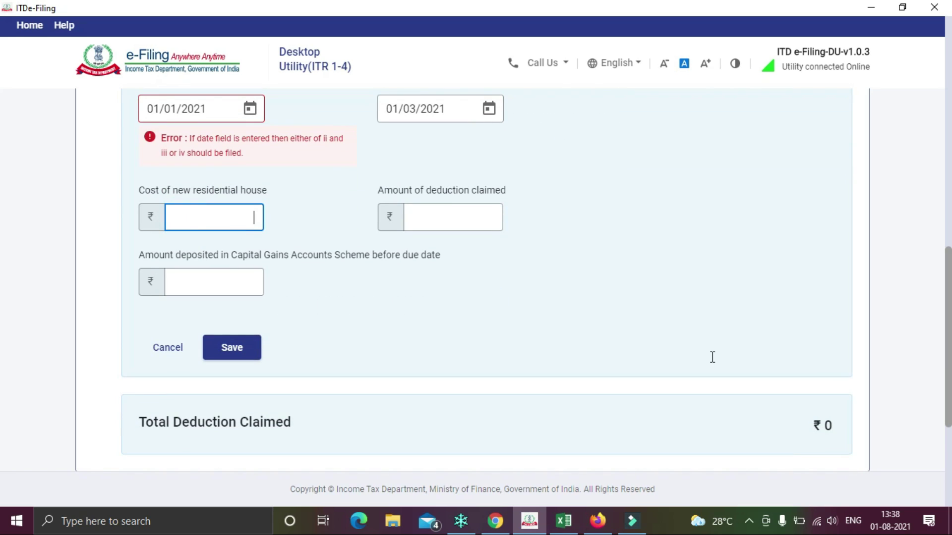
type("40000")
type("00")
left_click(466, 217)
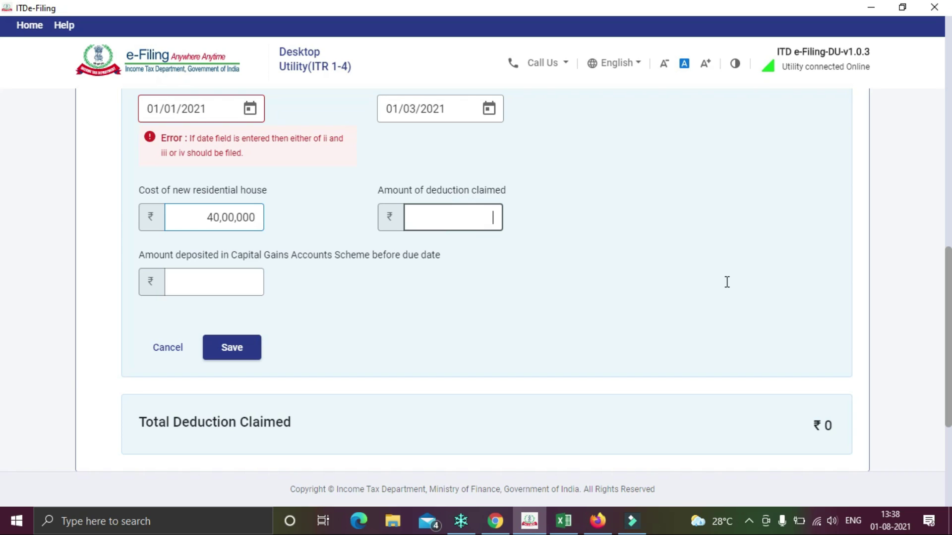
type("10")
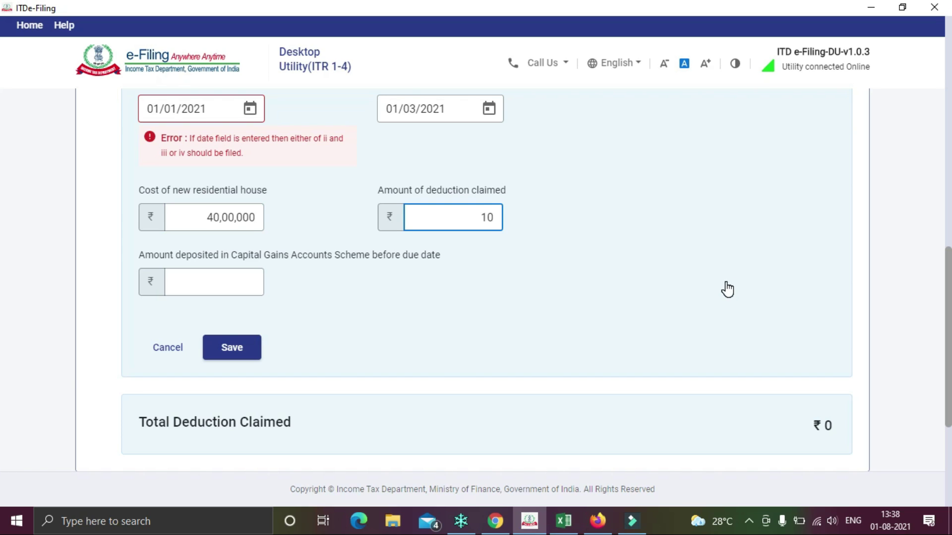
type("81081")
left_click(470, 367)
left_click(306, 301)
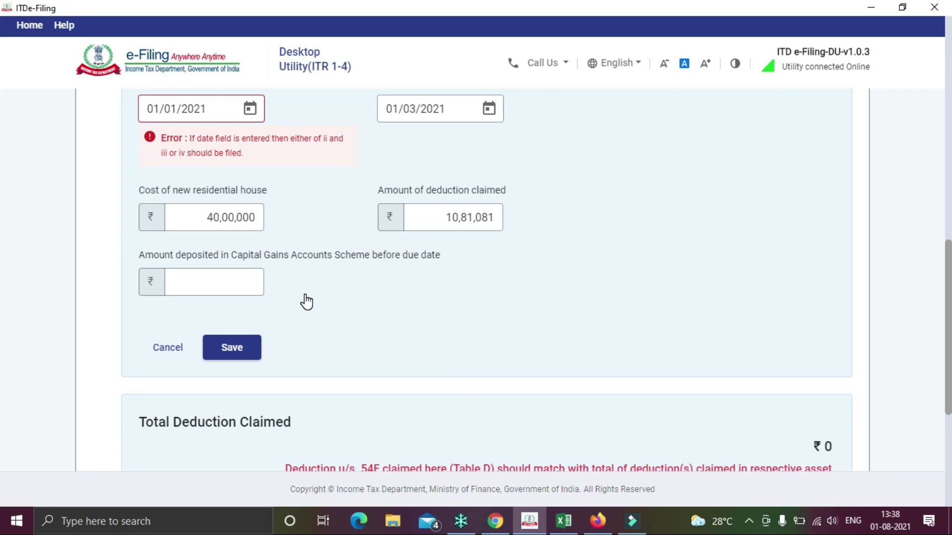
- Set the amount deposited in the Capital Gains Accounts Scheme to 0 and save the section 54F deduction details
scroll(306, 302, "down", 1)
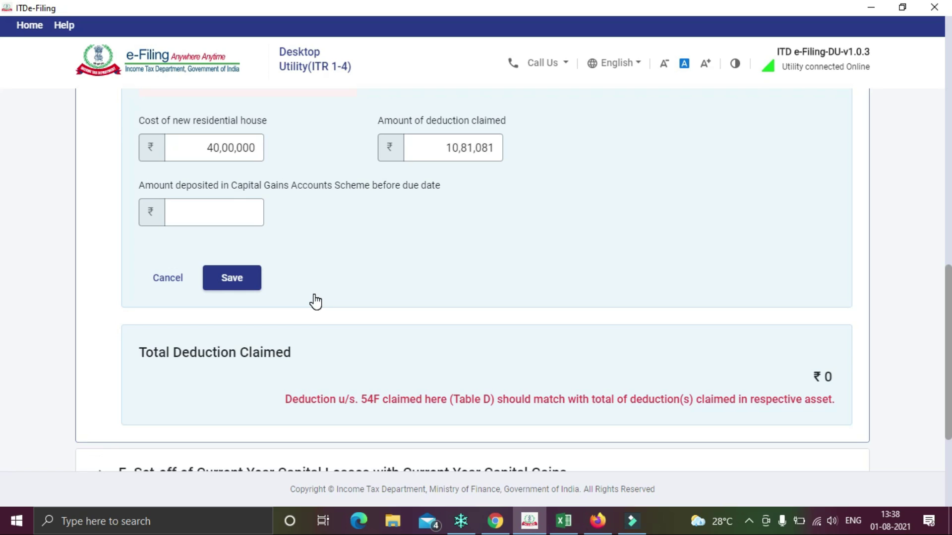
left_click(245, 213)
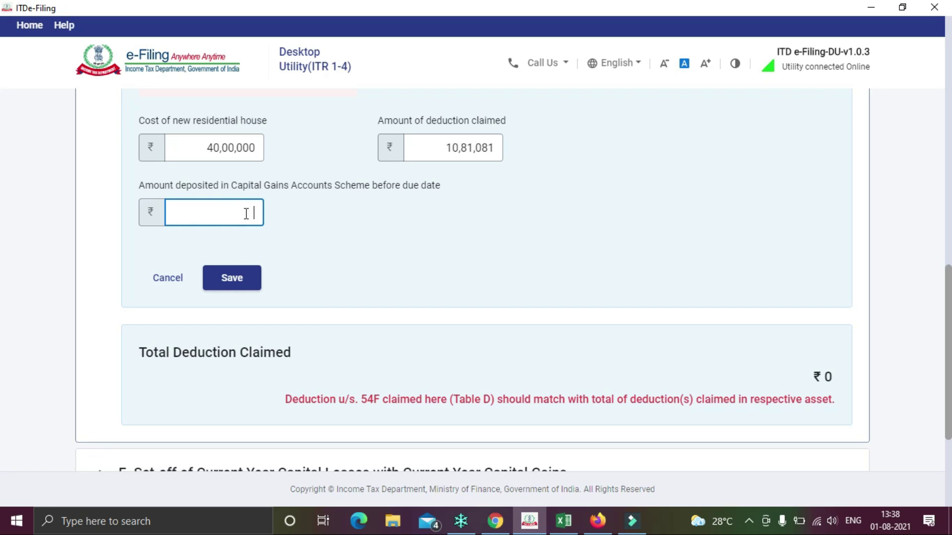
type("0")
left_click(233, 280)
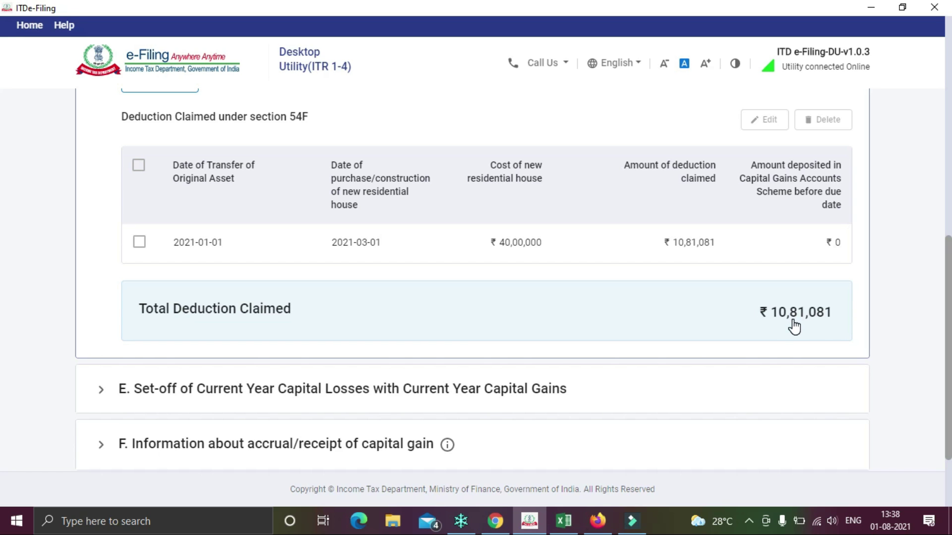
- Check the saved section 54F record and confirm the Capital Gains schedule
scroll(822, 326, "up", 4)
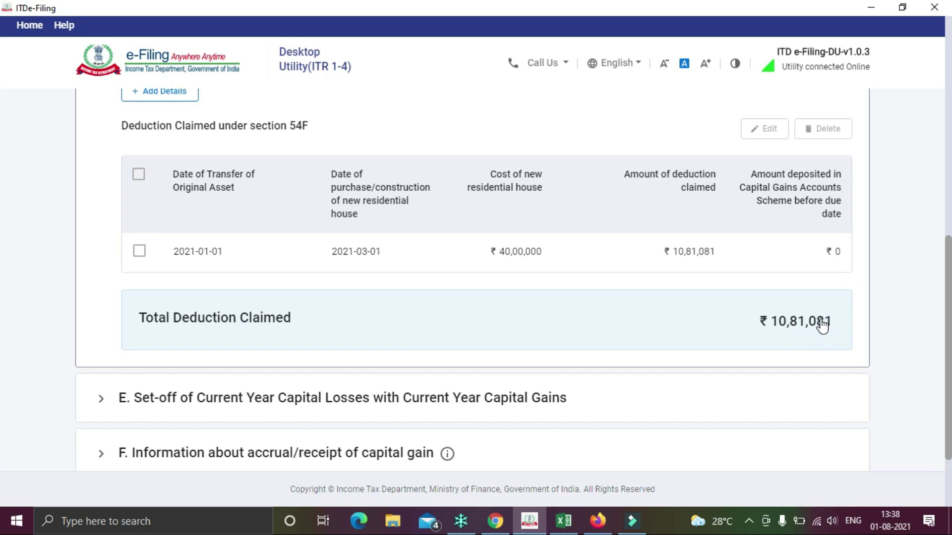
scroll(821, 326, "down", 5)
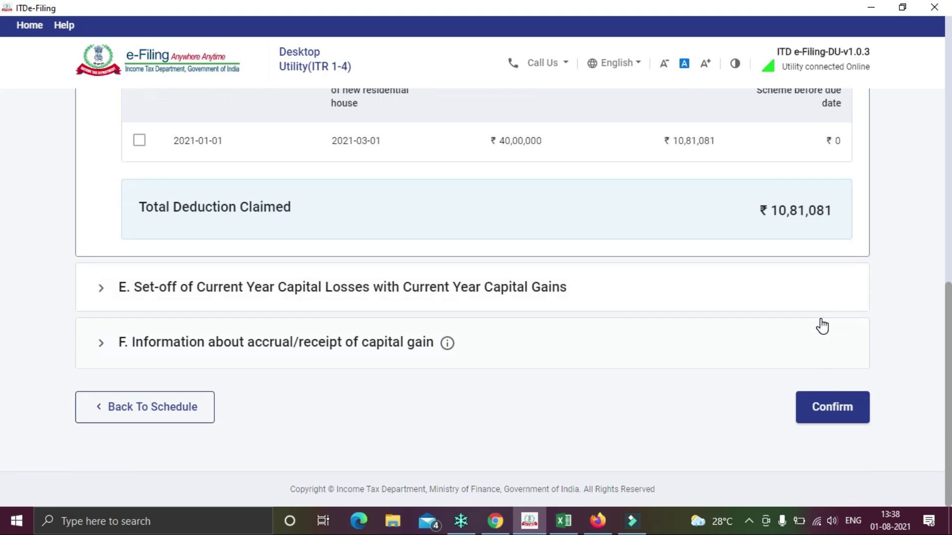
left_click(834, 406)
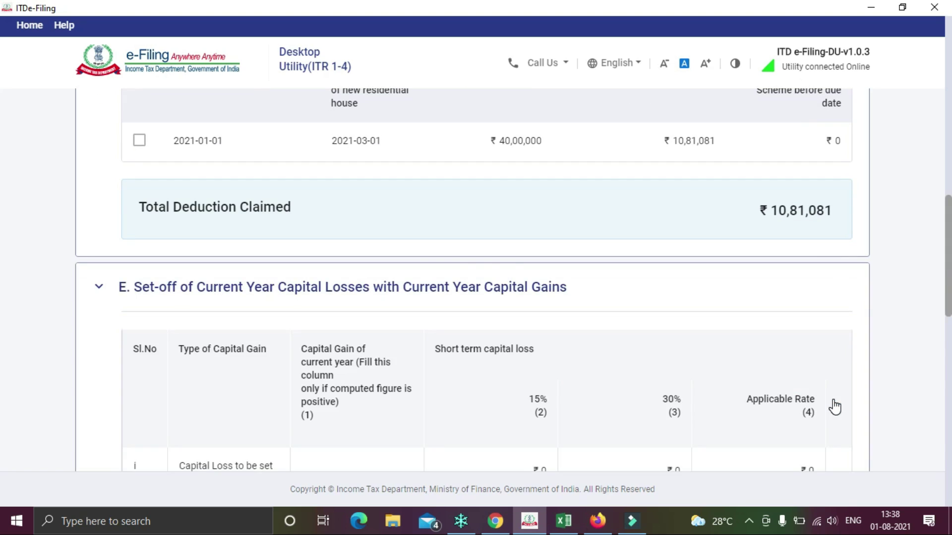
- Switch to Excel and examine the mutual fund purchase and sale entries in R7 and R12
key("alt+Tab")
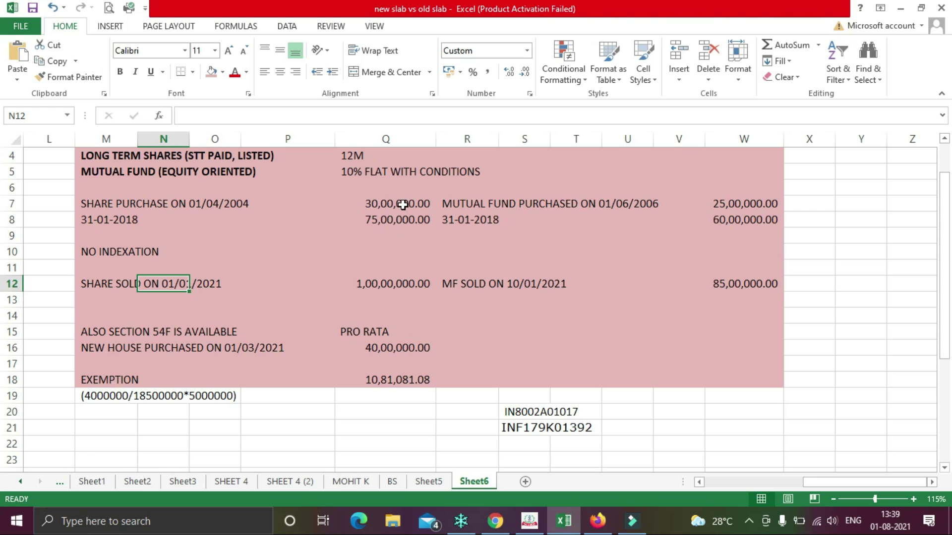
left_click(495, 202)
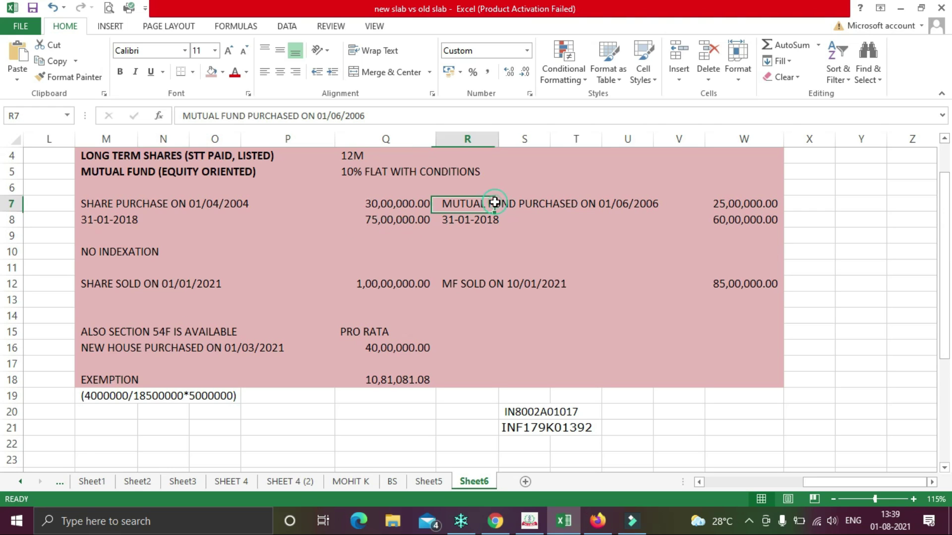
left_click(483, 281)
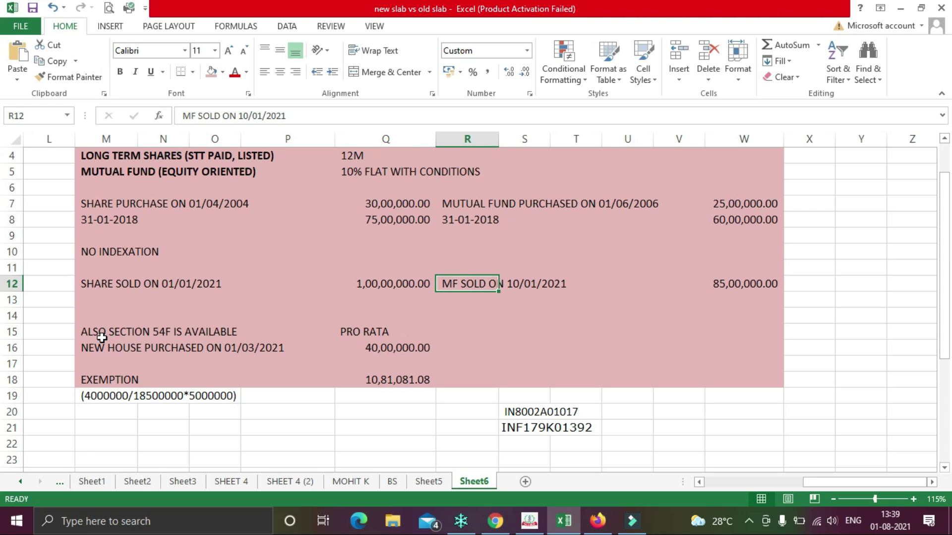
- Return to the ITR utility, open Part B - TI and examine the details of its capital gains item
key("alt+Tab")
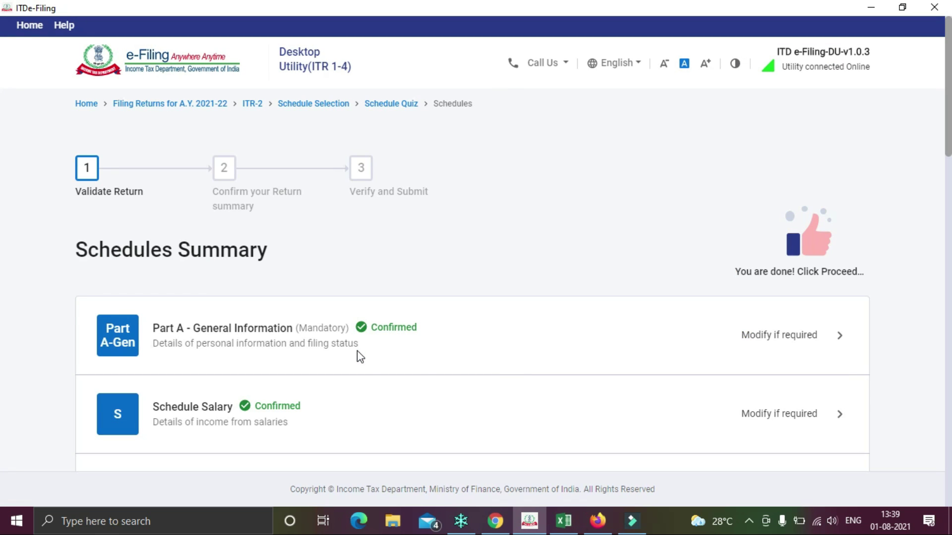
scroll(531, 357, "down", 5)
scroll(531, 362, "down", 15)
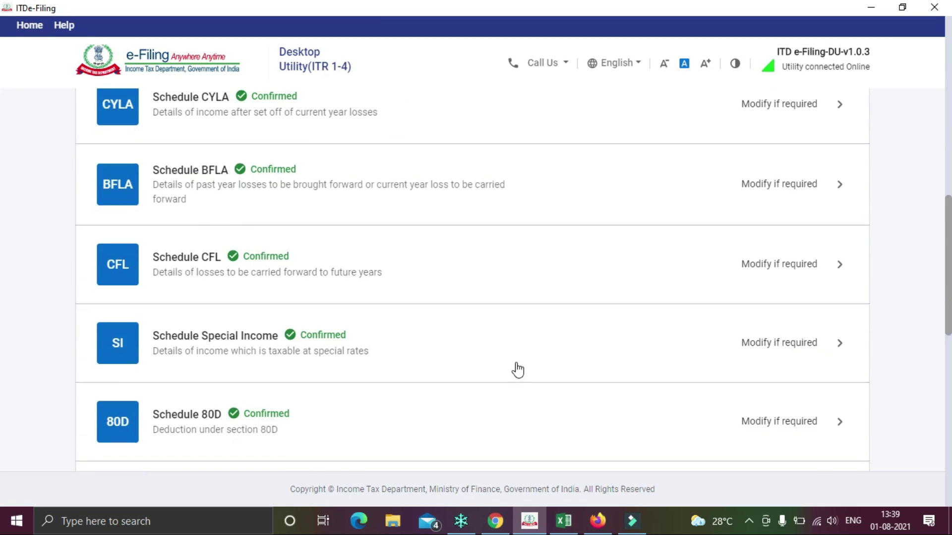
scroll(508, 376, "down", 4)
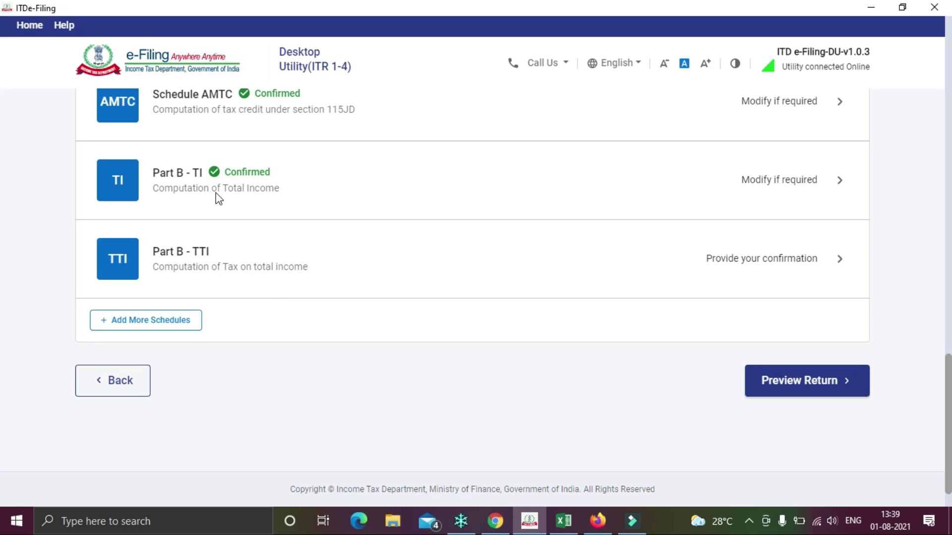
left_click(793, 179)
scroll(778, 218, "down", 2)
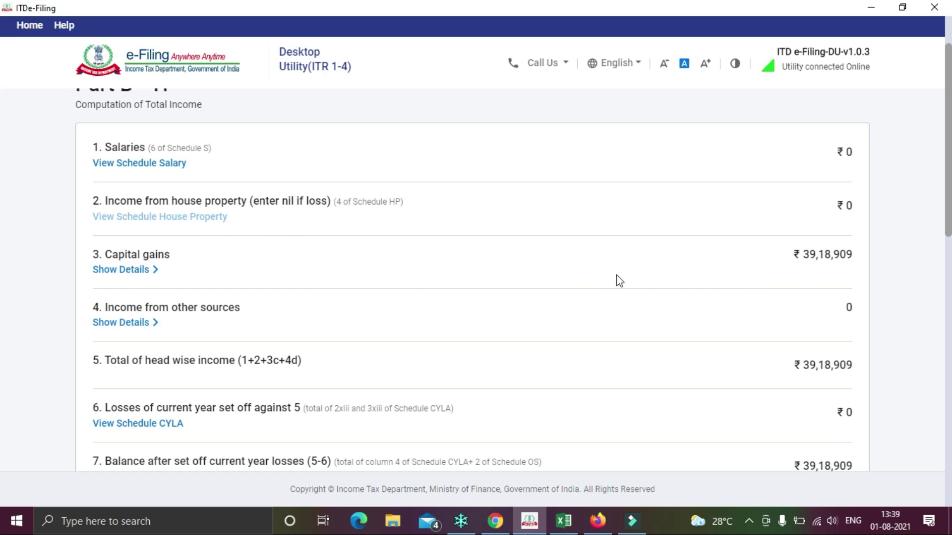
left_click(132, 269)
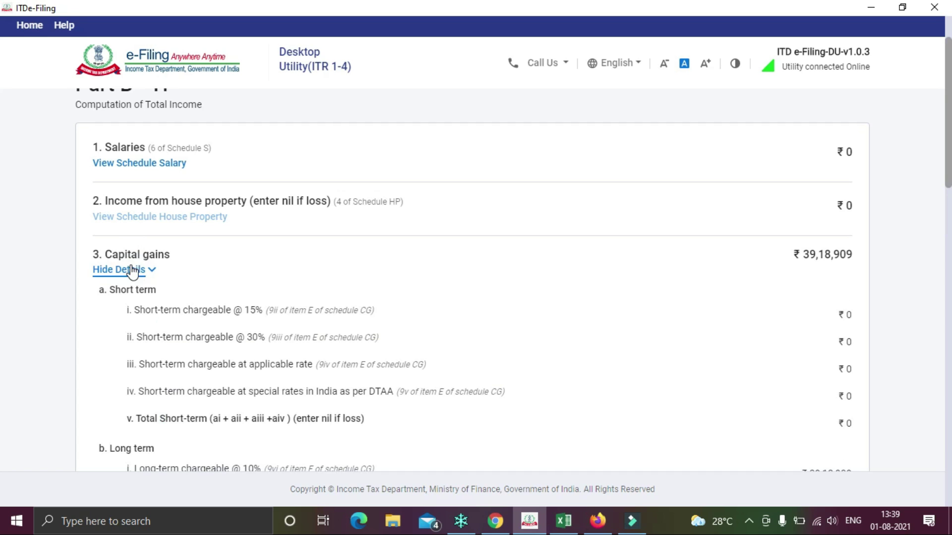
scroll(515, 307, "down", 4)
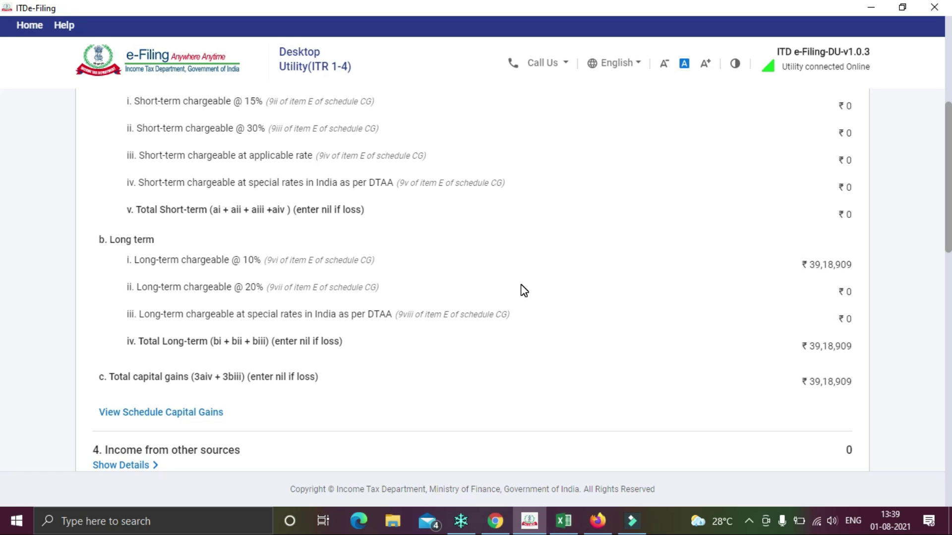
- Glance at the Excel figures, then review the remaining Part B - TI lines, including income chargeable at special rates
key("alt+Tab")
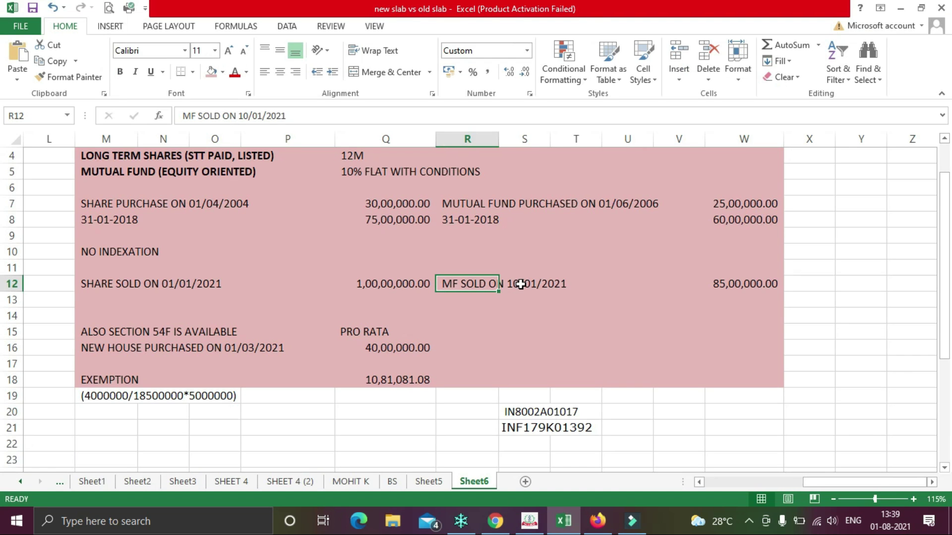
key("alt+Tab")
scroll(618, 290, "down", 4)
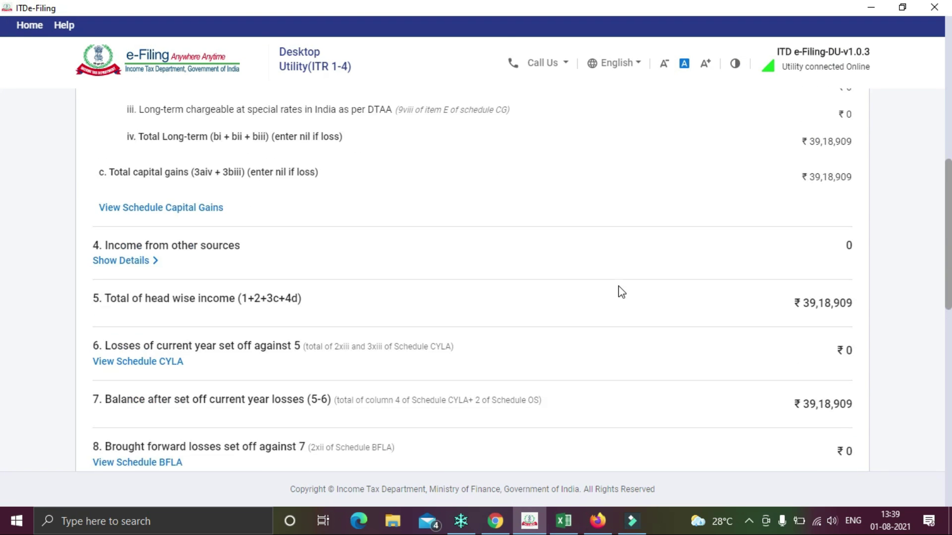
scroll(621, 291, "down", 10)
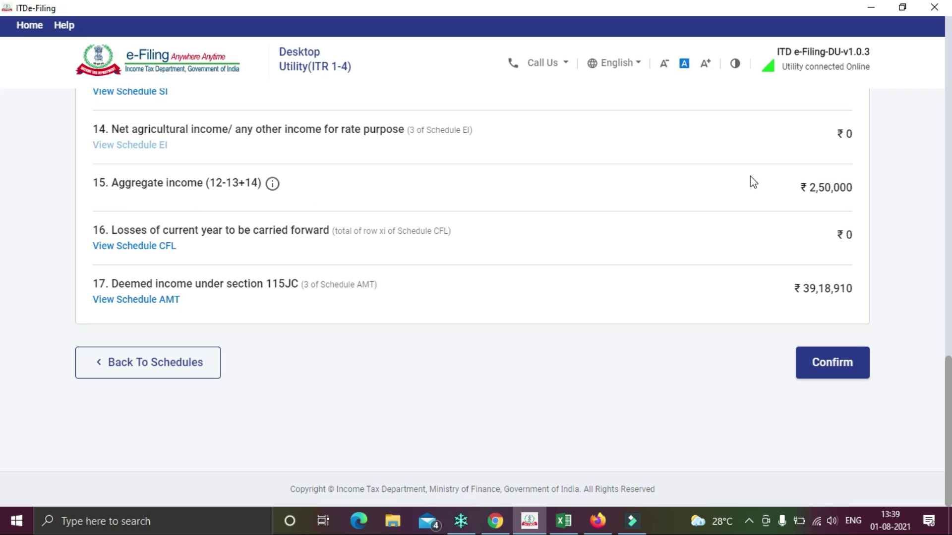
scroll(783, 202, "up", 3)
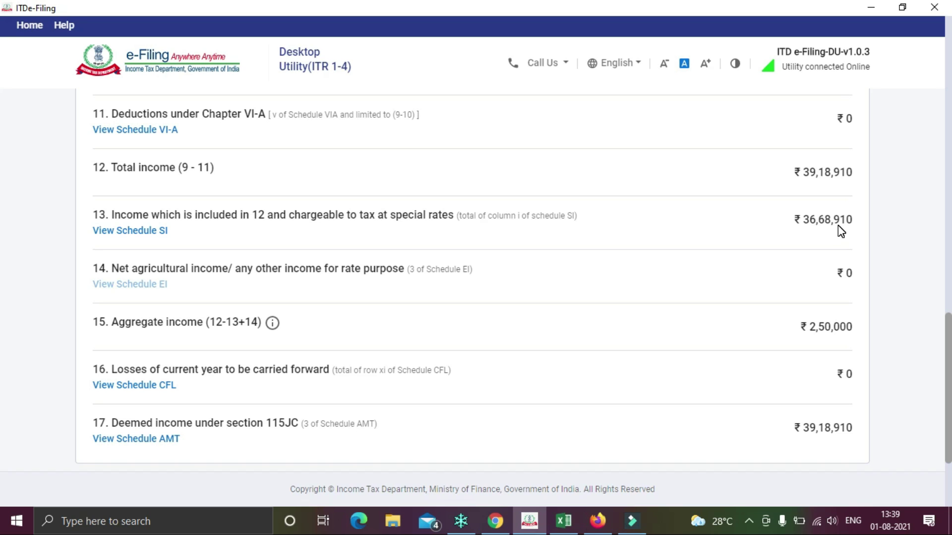
- Open Schedule SI from Part B - TI and examine the income, taxable income and tax in the section 112A row
left_click(141, 233)
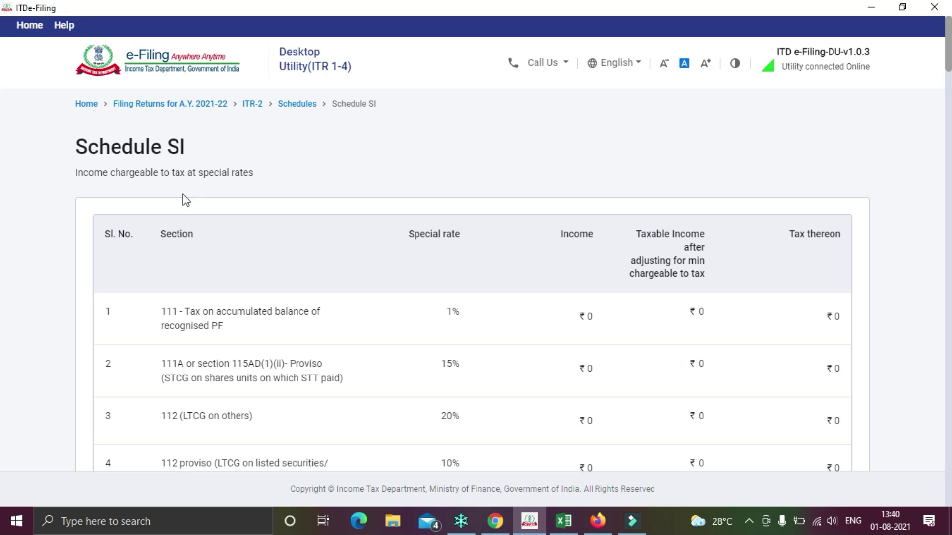
scroll(548, 342, "down", 6)
scroll(565, 337, "down", 1)
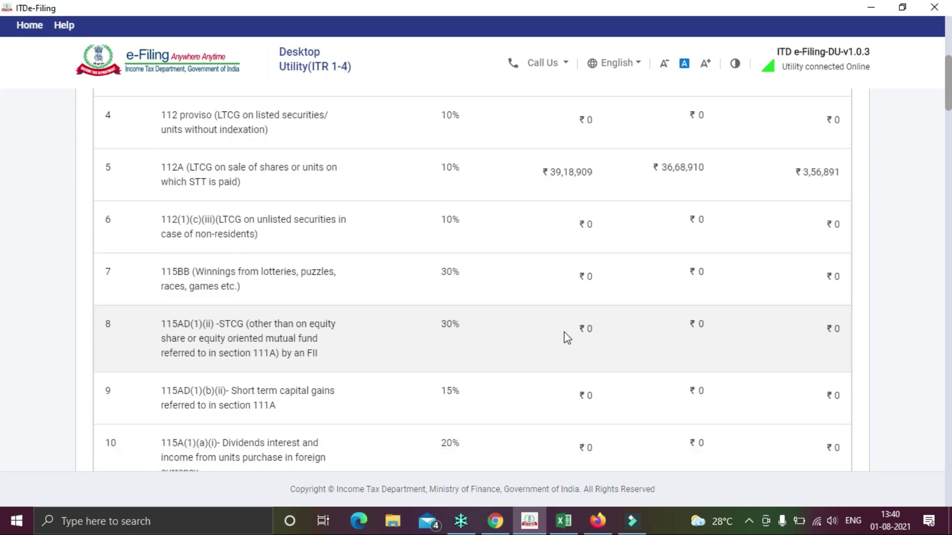
scroll(578, 307, "up", 2)
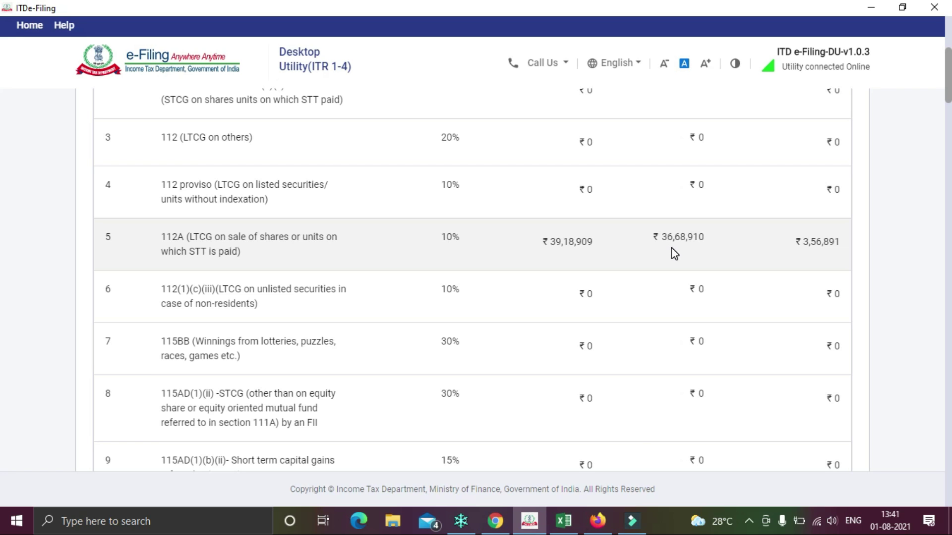
- Switch to Excel and enter 250000 in cell Y6 with the label SLAB in Z6
left_click(564, 521)
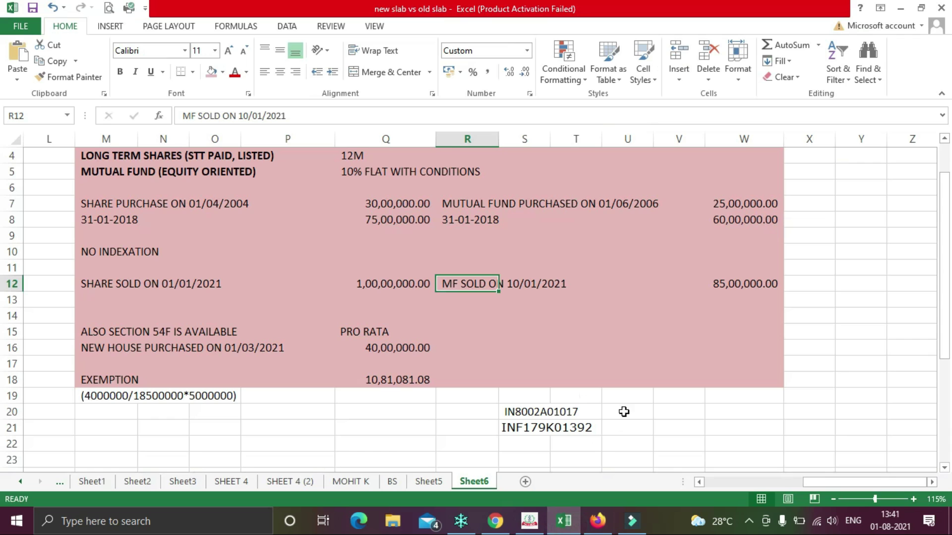
left_click(865, 190)
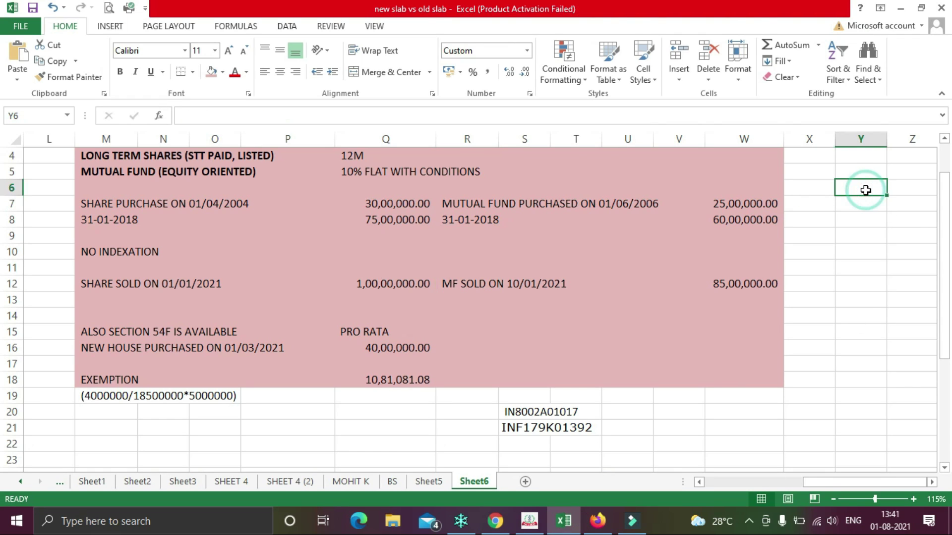
type("250000")
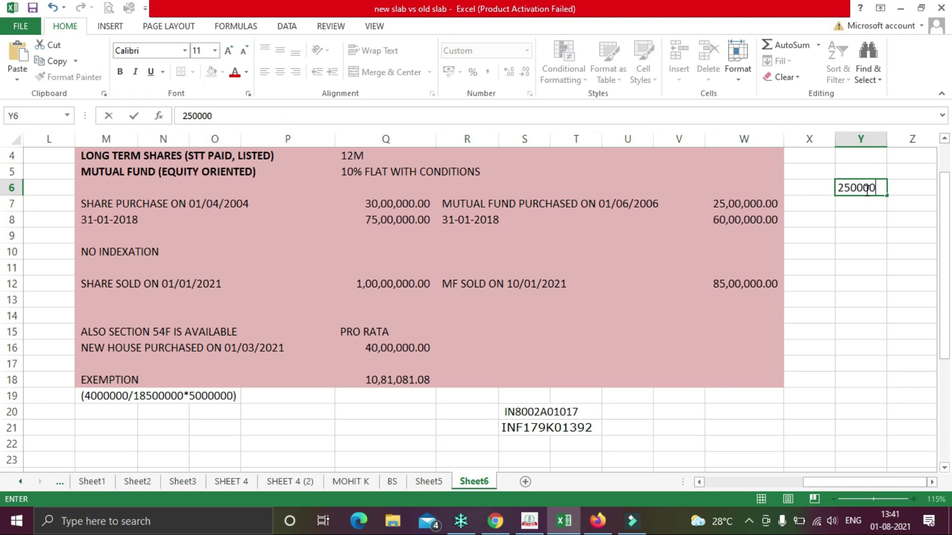
key("Tab")
type("SLAB")
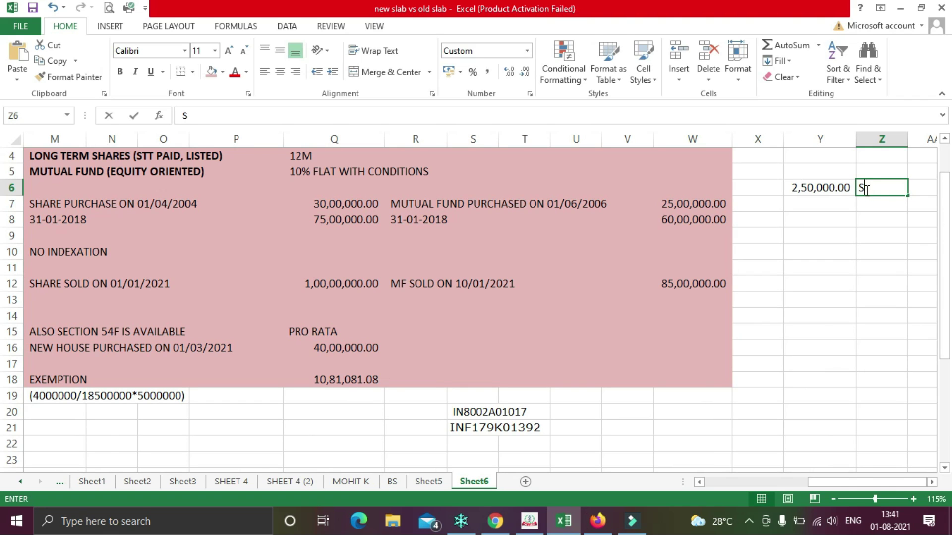
key("Return")
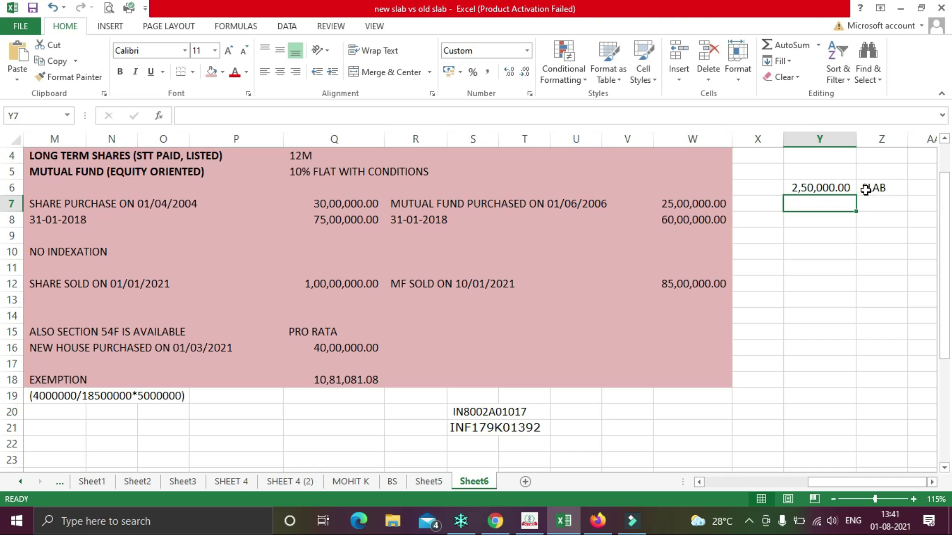
- Label cell Z7 INCOME and enter 100000 beside it in Y7
key("Right")
type("INCOME")
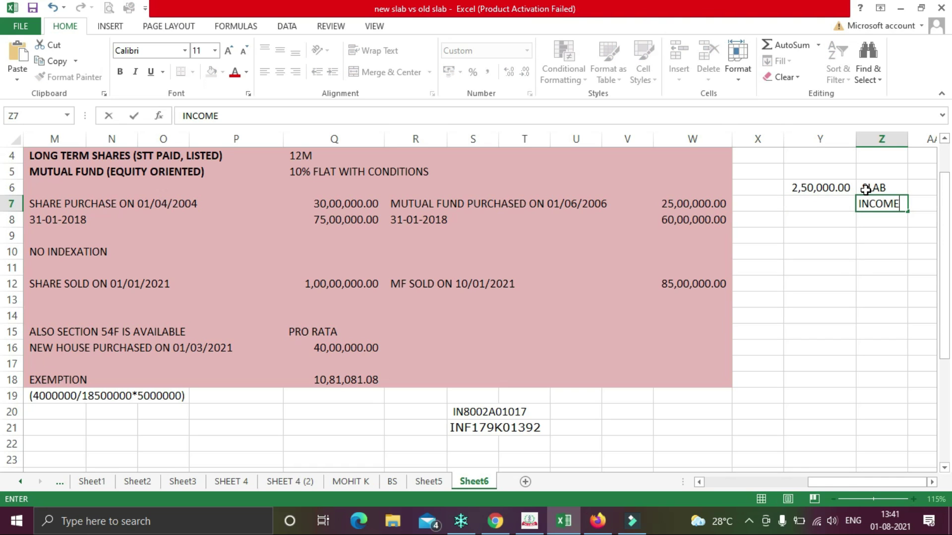
key("Left")
type("1,00,00")
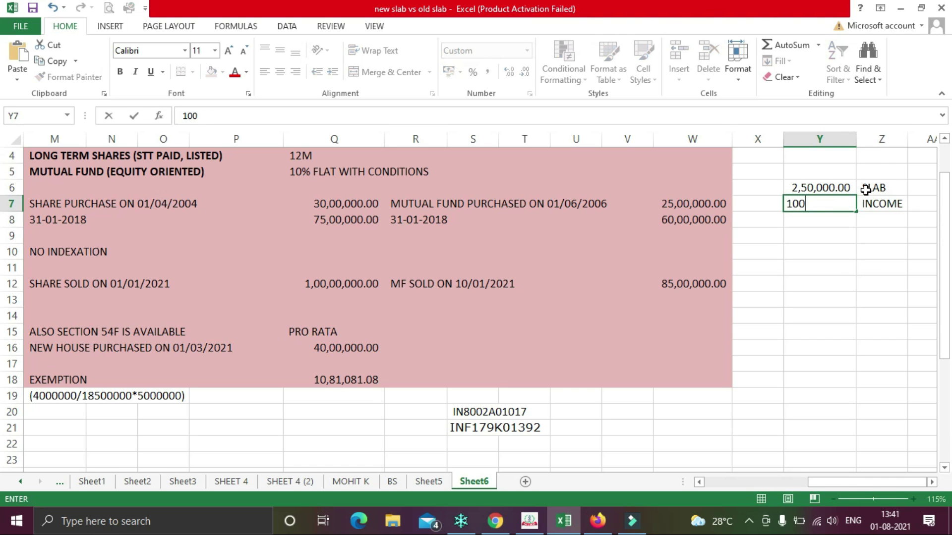
type("000")
key("Return")
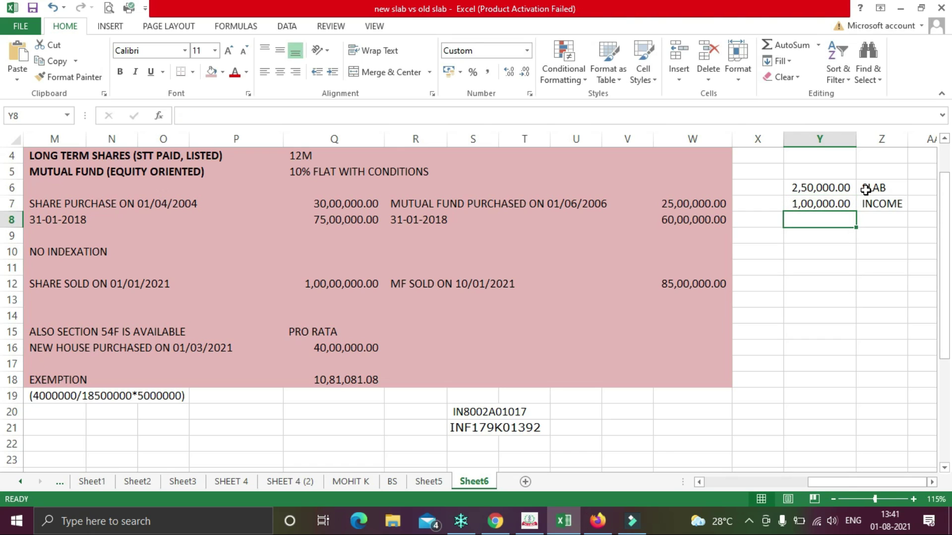
- Enter 400000 in cell Y8 and label it LTCG in Z8
type("400000")
key("Tab")
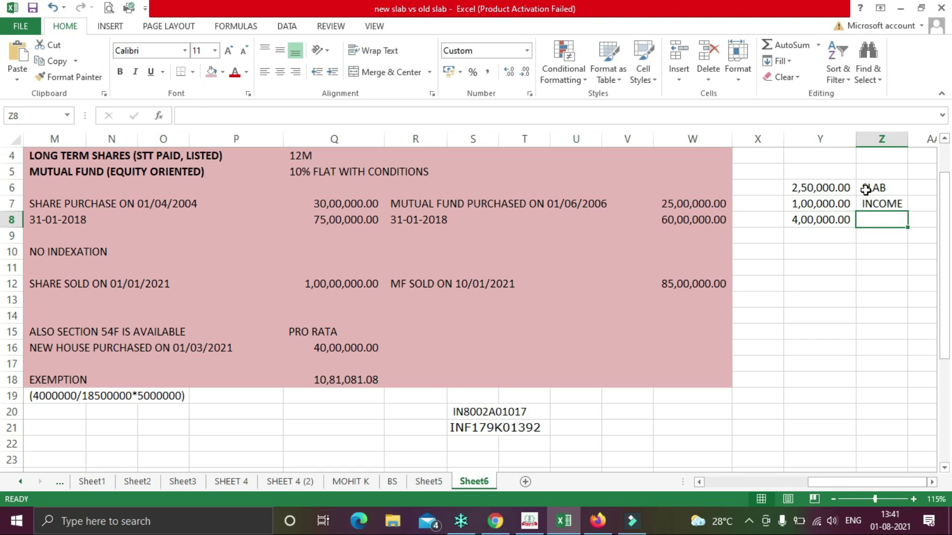
type("LTC")
type("G")
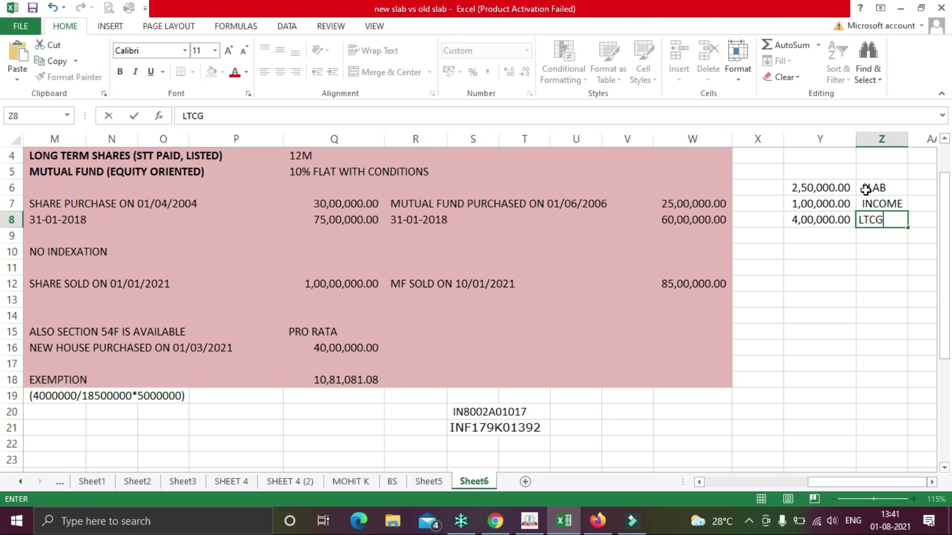
key("Return")
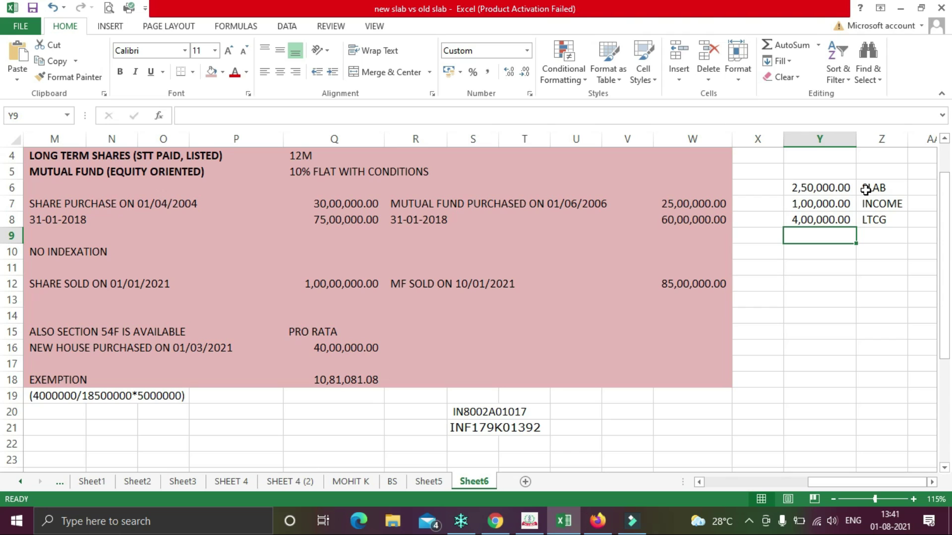
key("Down")
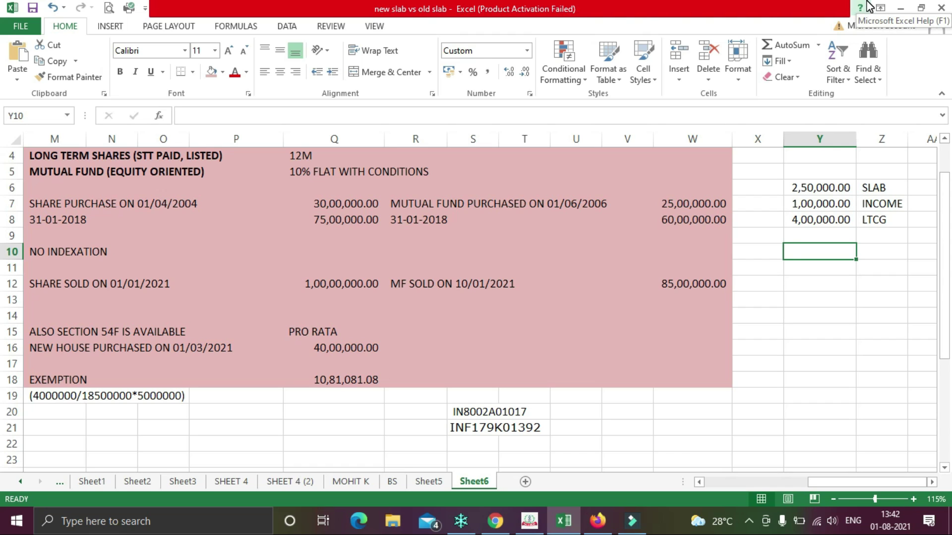
type("=")
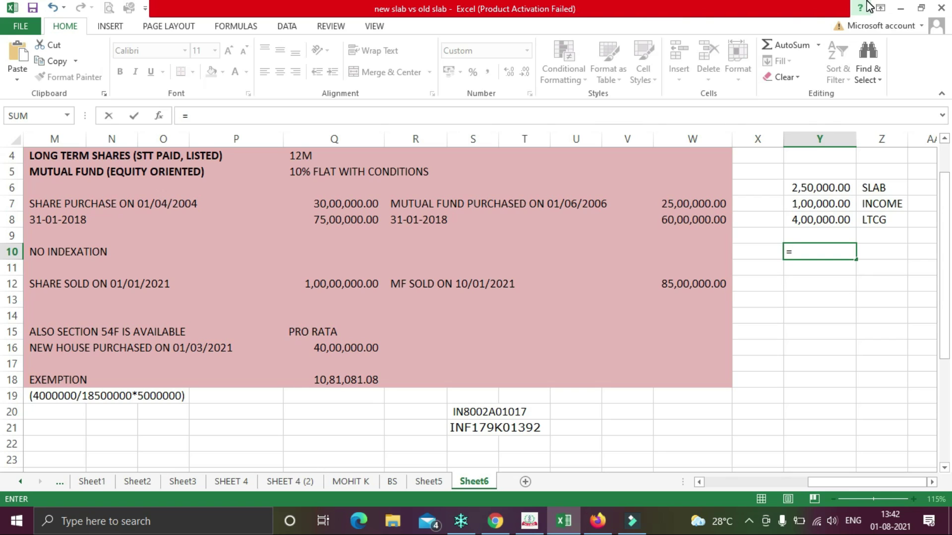
type("250000-")
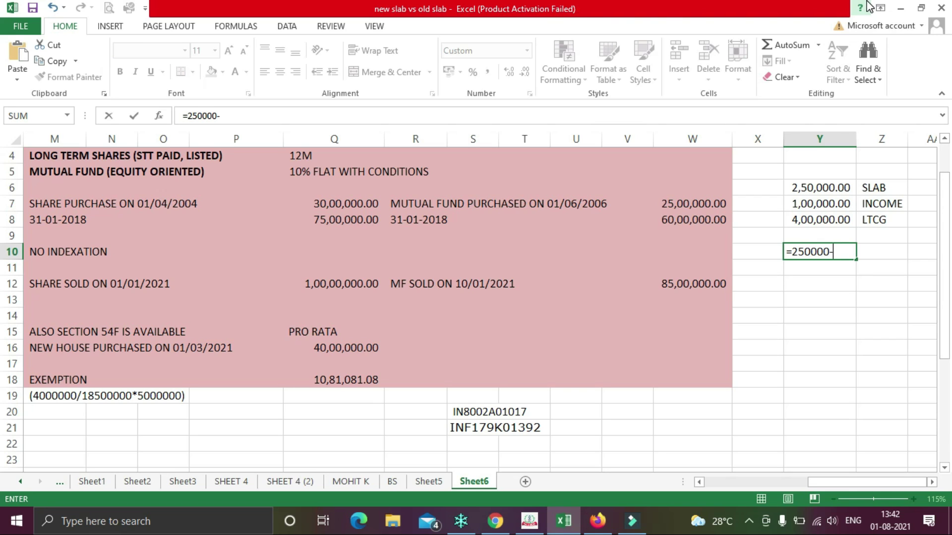
type("100000")
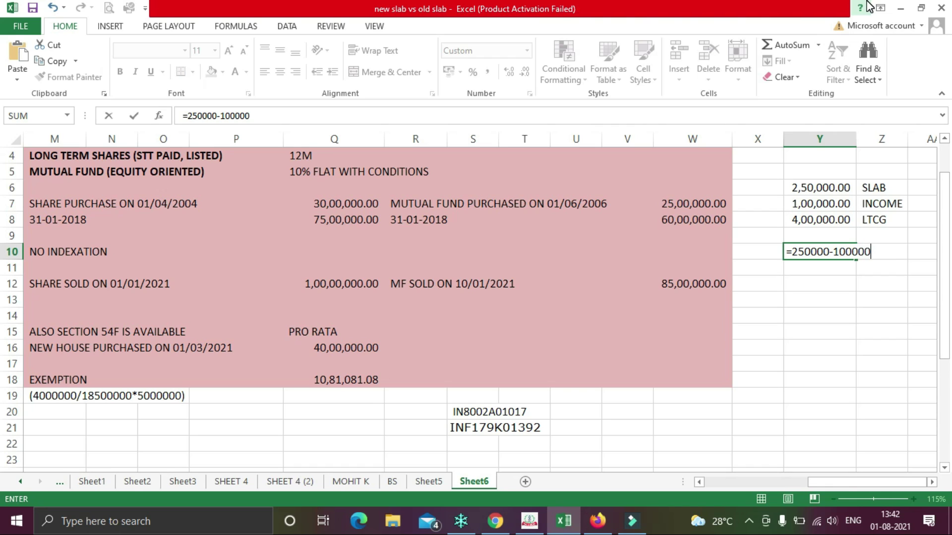
key("Return")
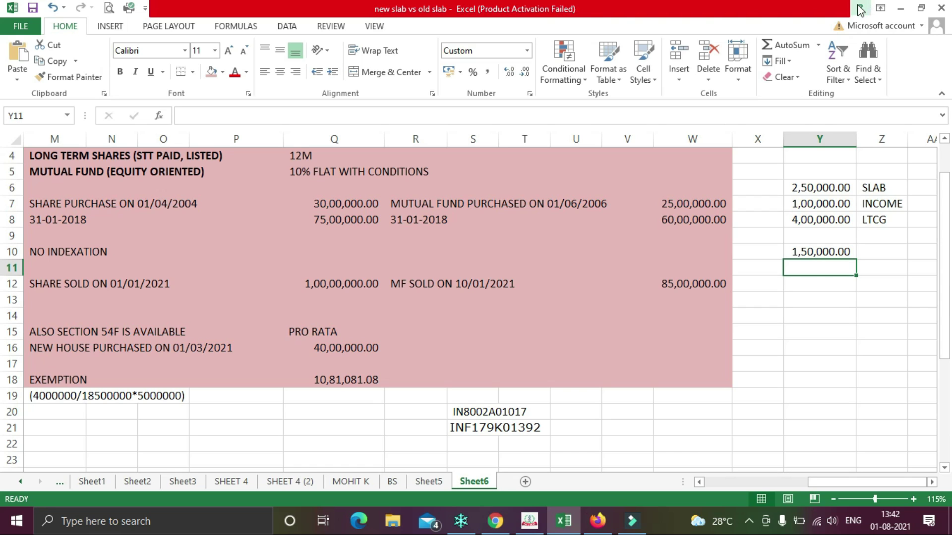
type("=")
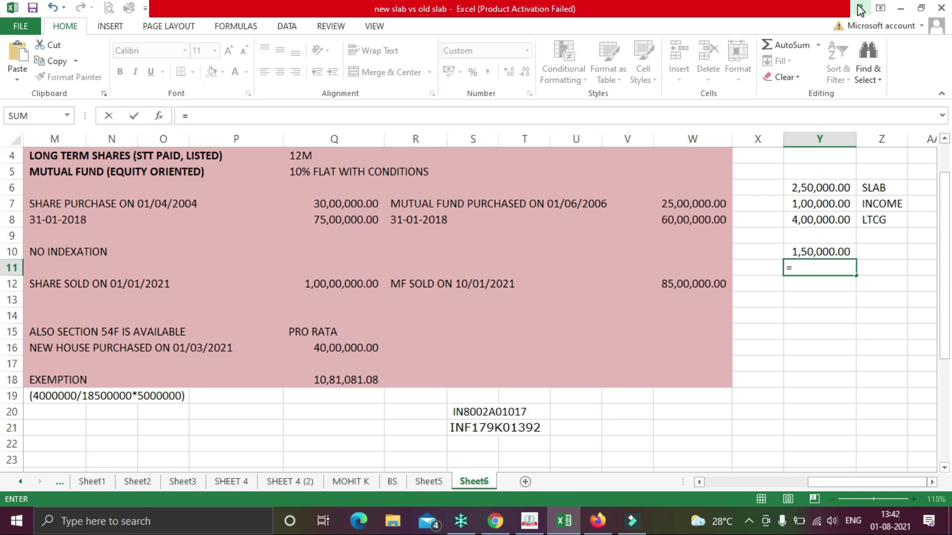
type("400000")
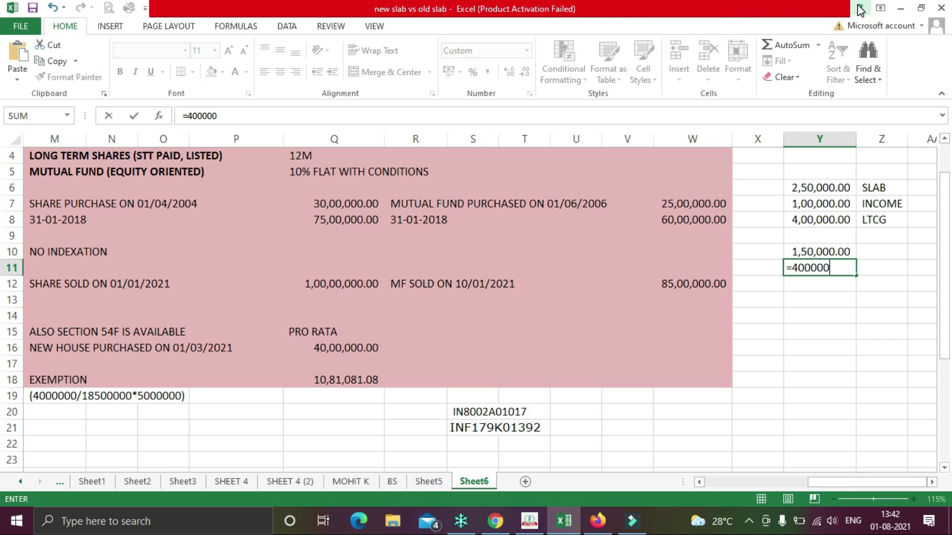
type("-150000")
key("Return")
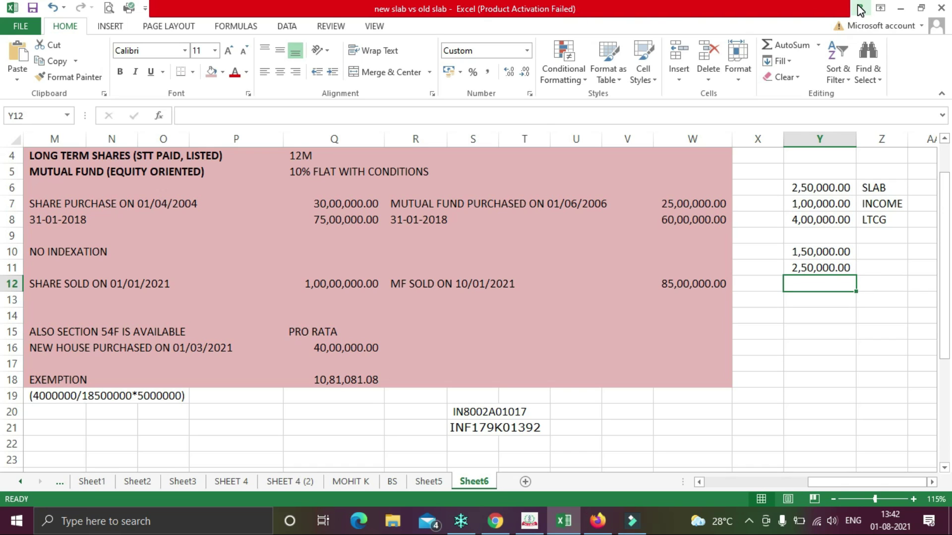
- Review the LTCG calculation, compare it with the section 112A row in the e-Filing utility, and re-examine the income and slab figures in Excel
key("Up")
key("Up")
key("Up")
key("Up")
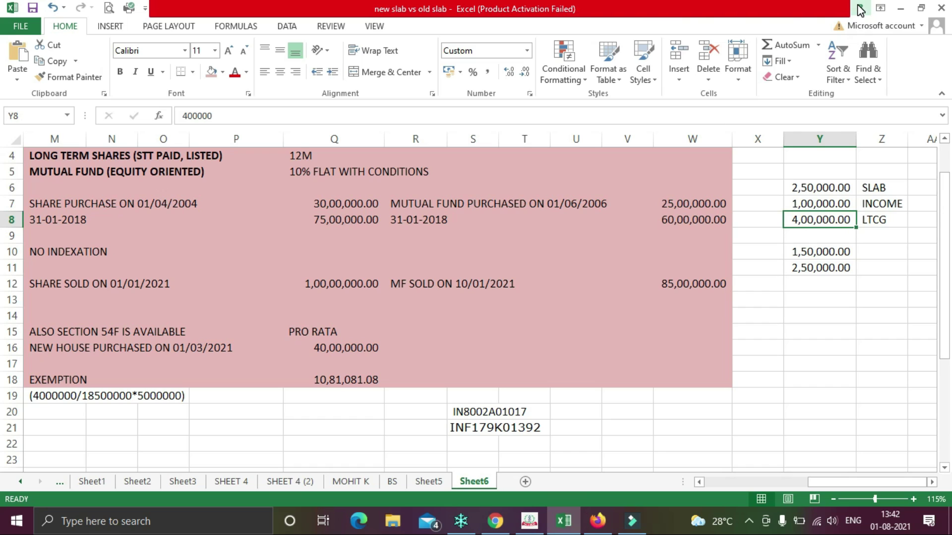
key("Down")
key("Down")
key("Down")
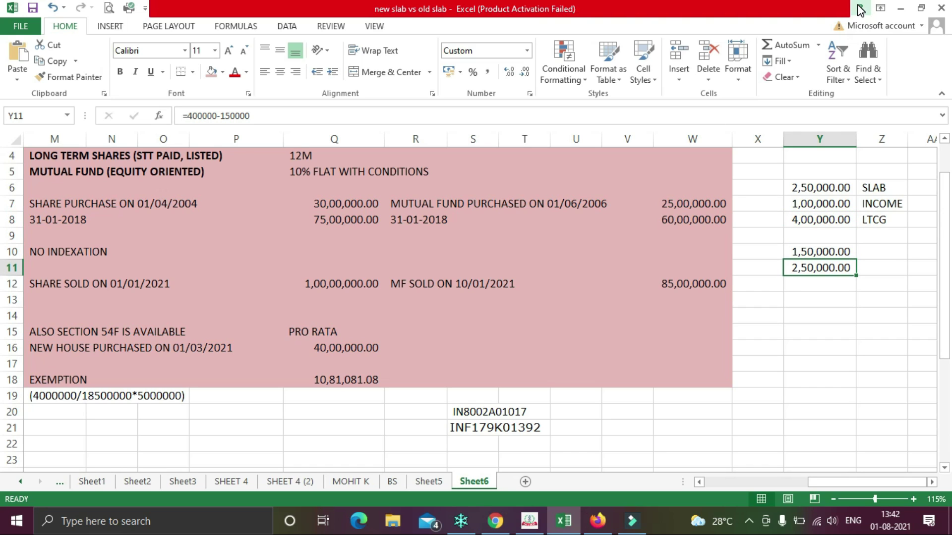
key("alt+Tab")
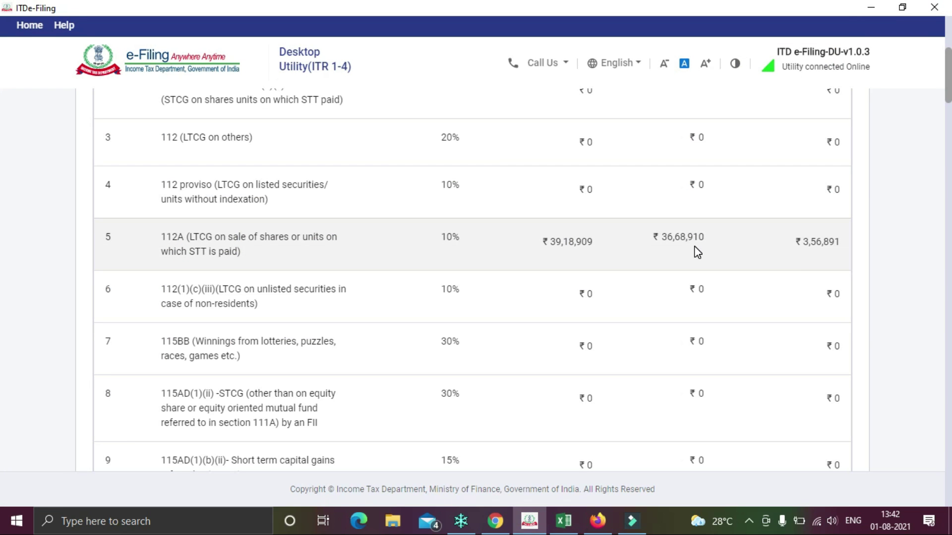
key("alt+Tab")
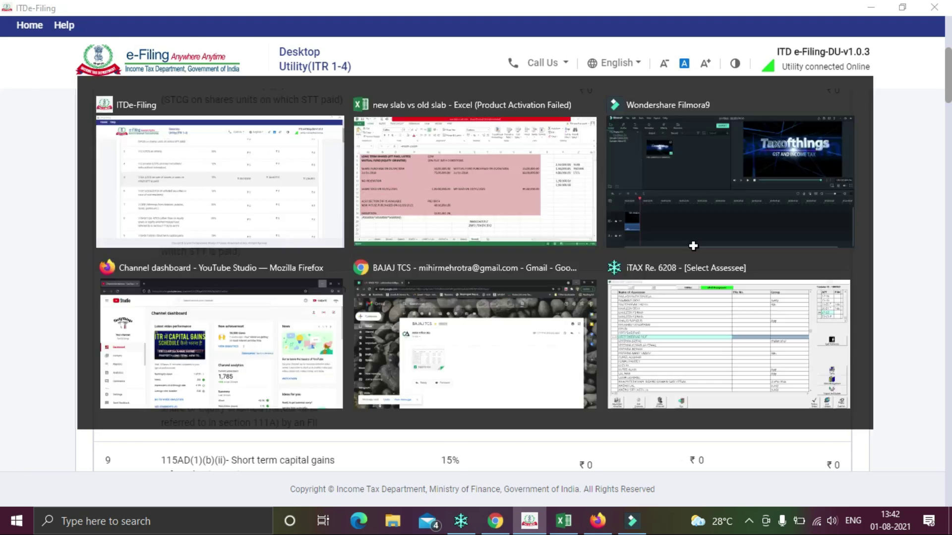
left_click(826, 201)
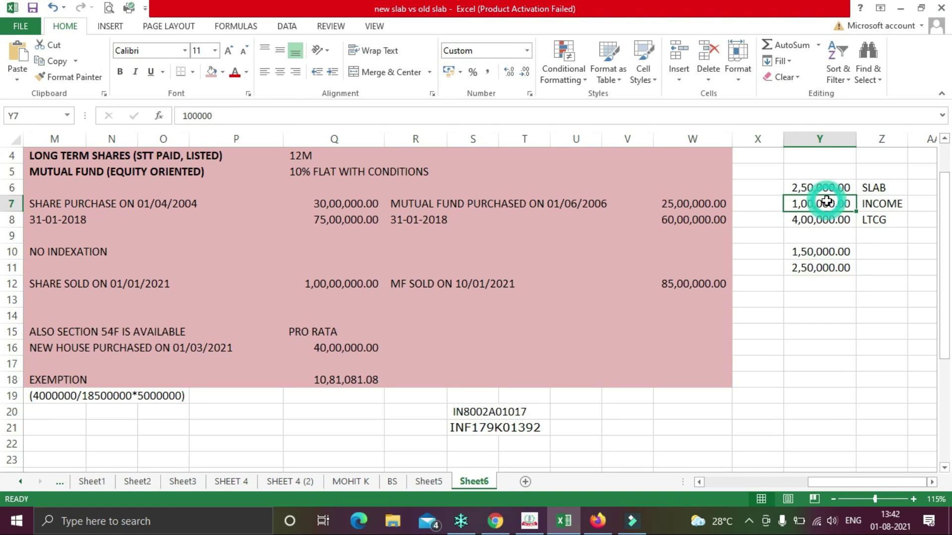
left_click(827, 187)
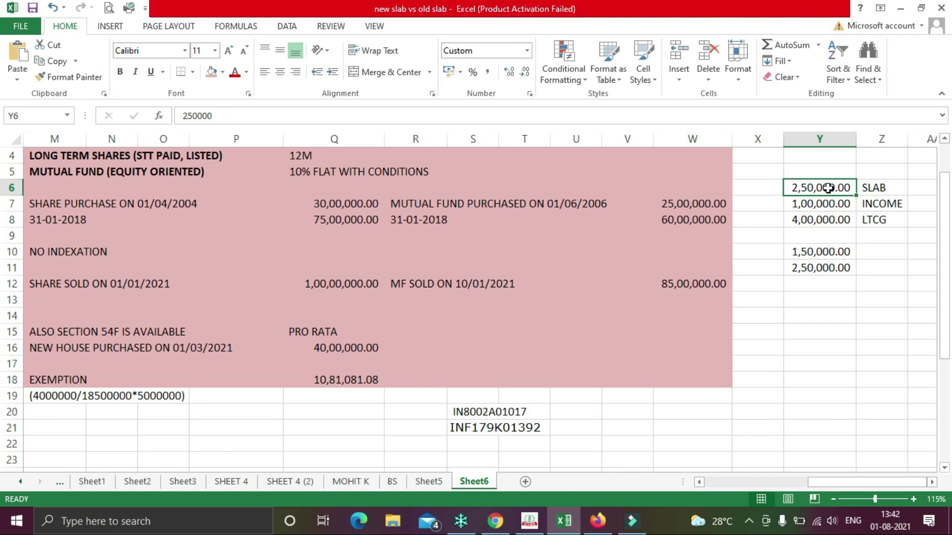
- Switch to the e-Filing utility and confirm Schedule SI
key("alt+Tab")
scroll(779, 356, "down", 10)
scroll(779, 353, "down", 20)
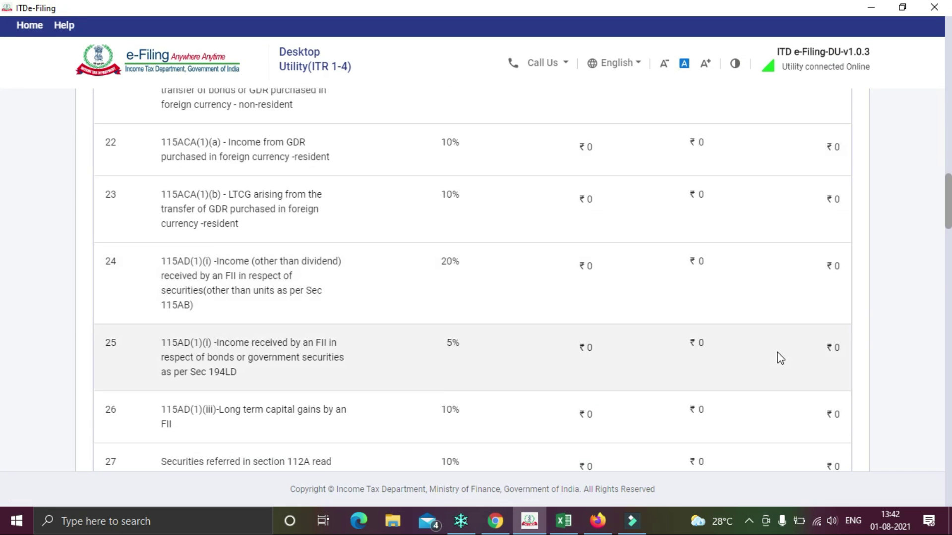
scroll(788, 357, "down", 5)
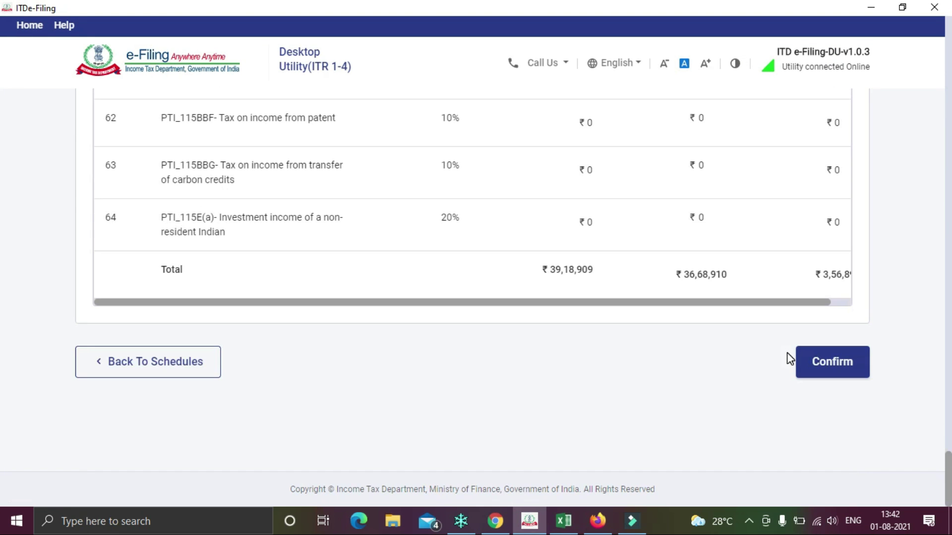
left_click(825, 362)
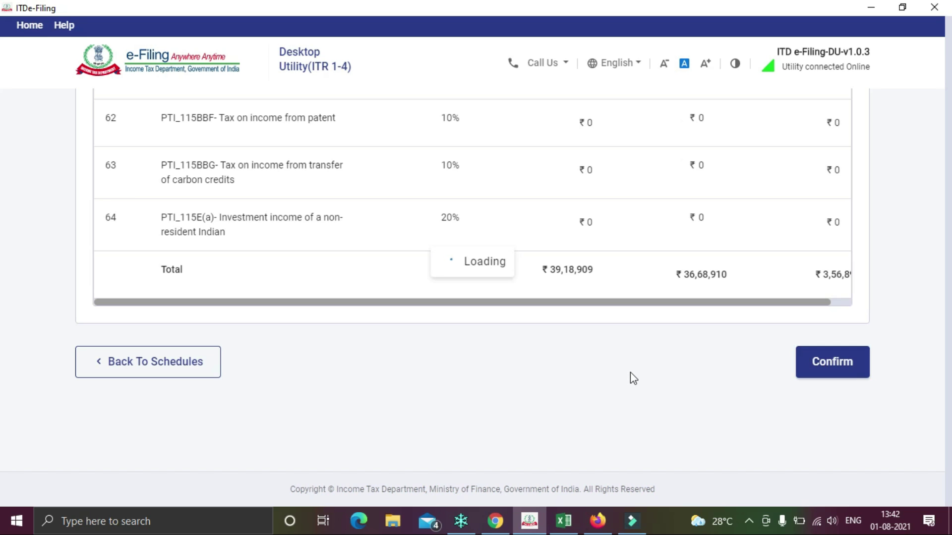
- Open Part B - TTI and review the tax liability from tax payable on total income through cess, interest, amount payable and refund
scroll(636, 357, "down", 20)
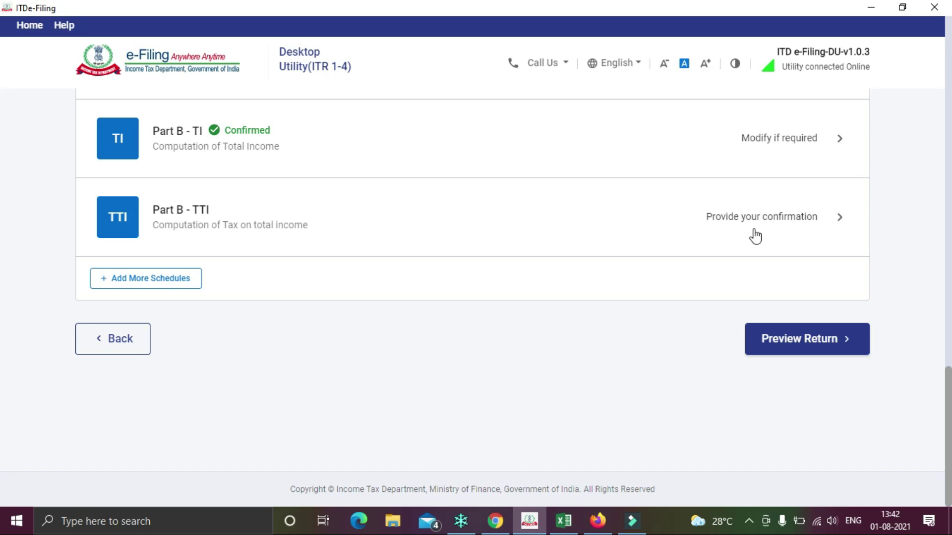
left_click(767, 228)
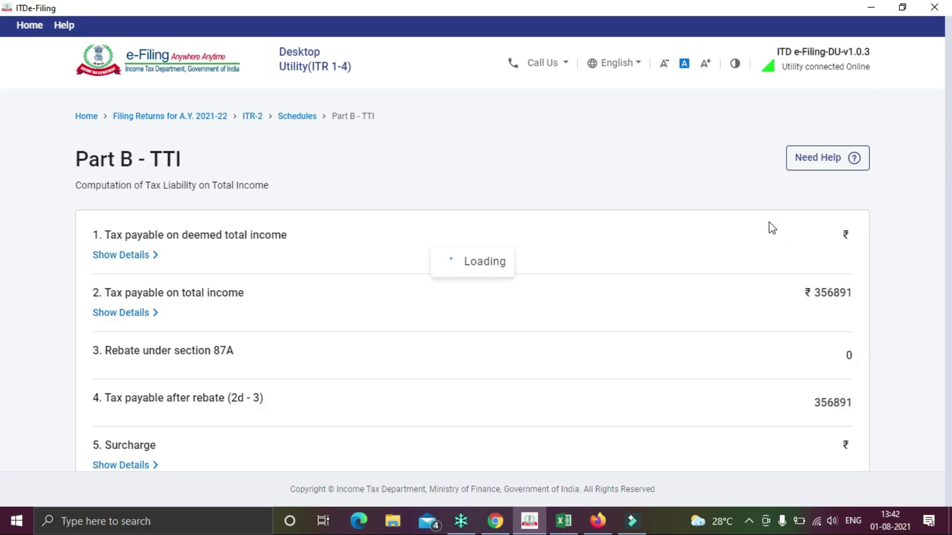
scroll(722, 256, "down", 1)
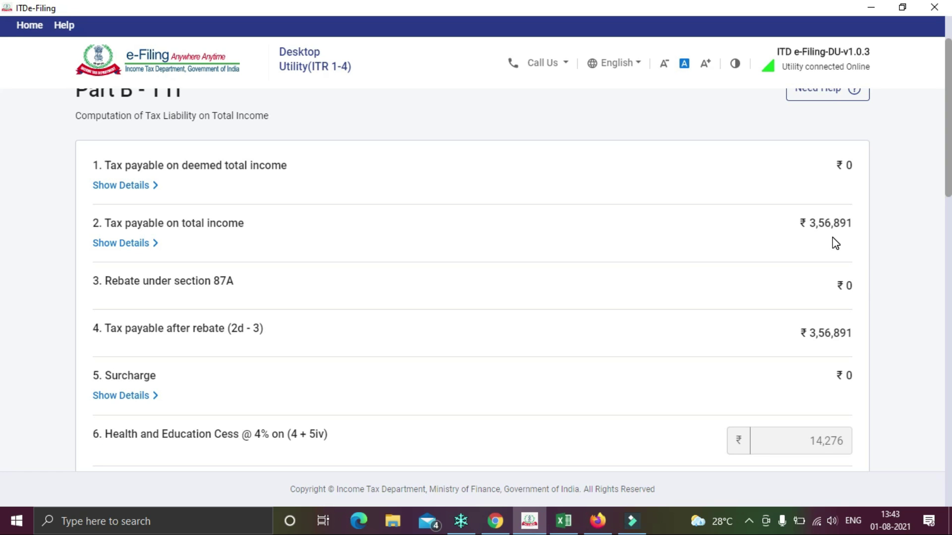
scroll(828, 242, "down", 2)
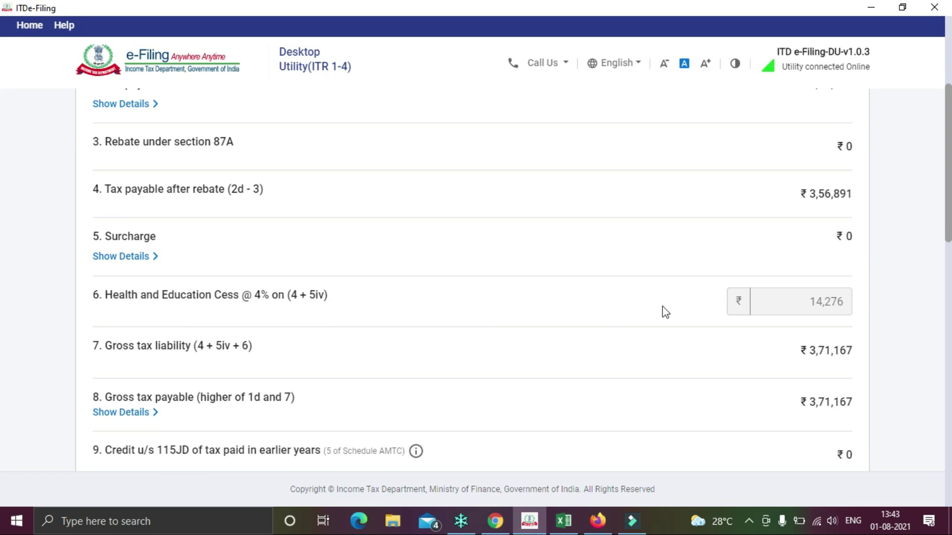
scroll(786, 329, "down", 2)
scroll(787, 329, "down", 7)
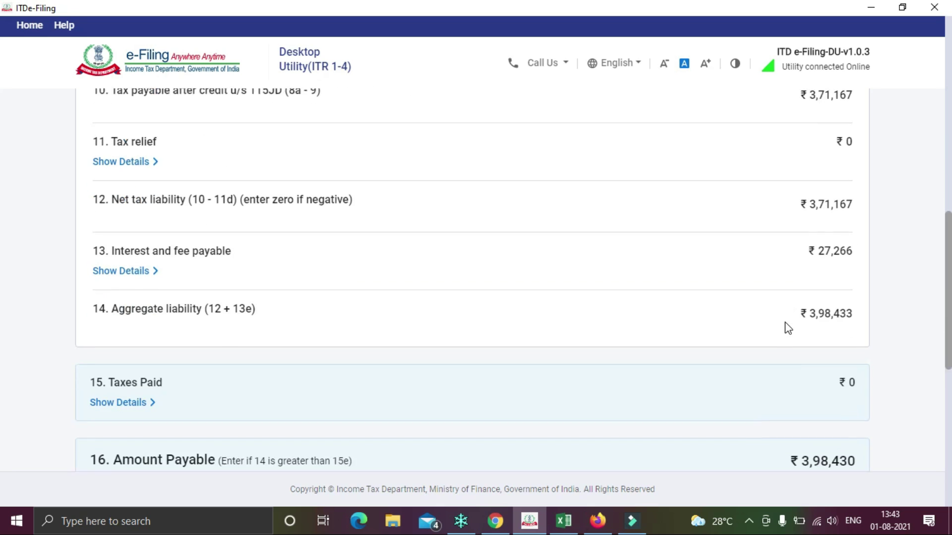
scroll(798, 278, "up", 1)
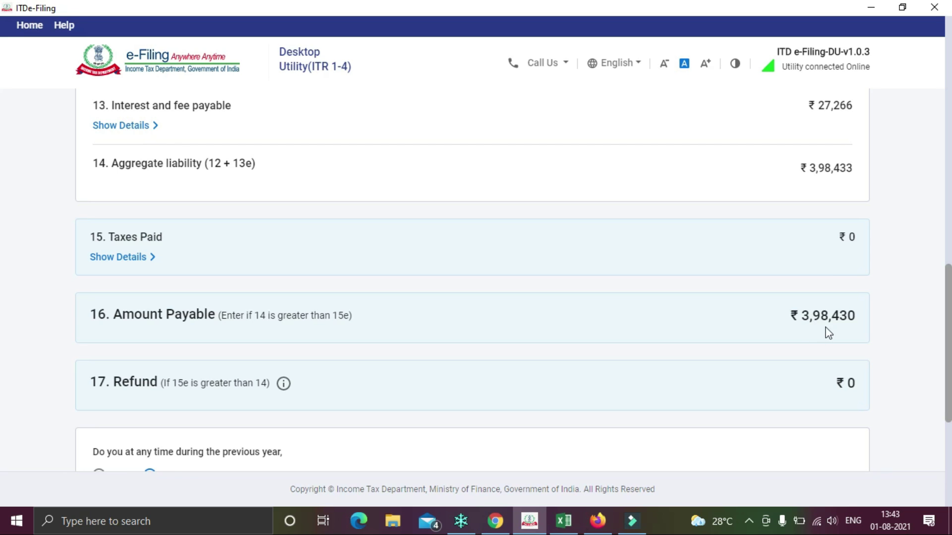
scroll(851, 333, "down", 4)
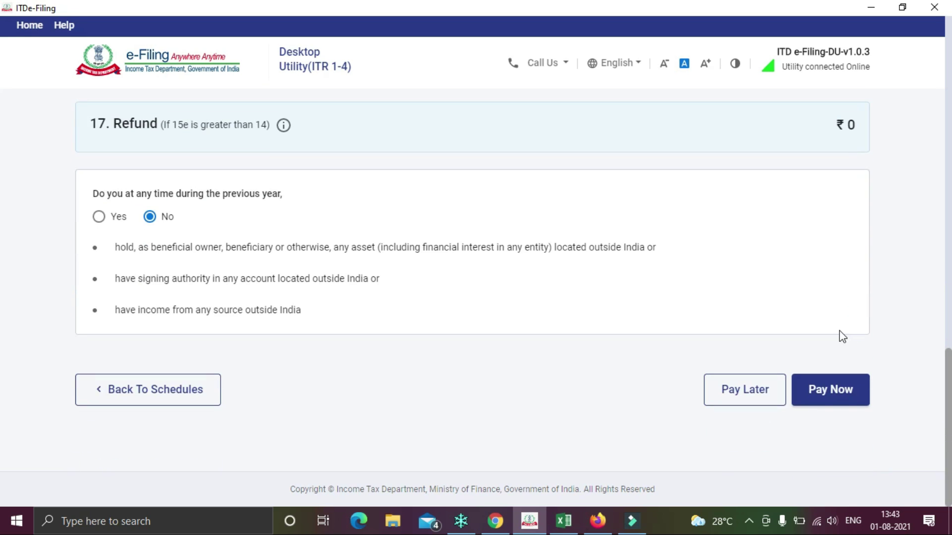